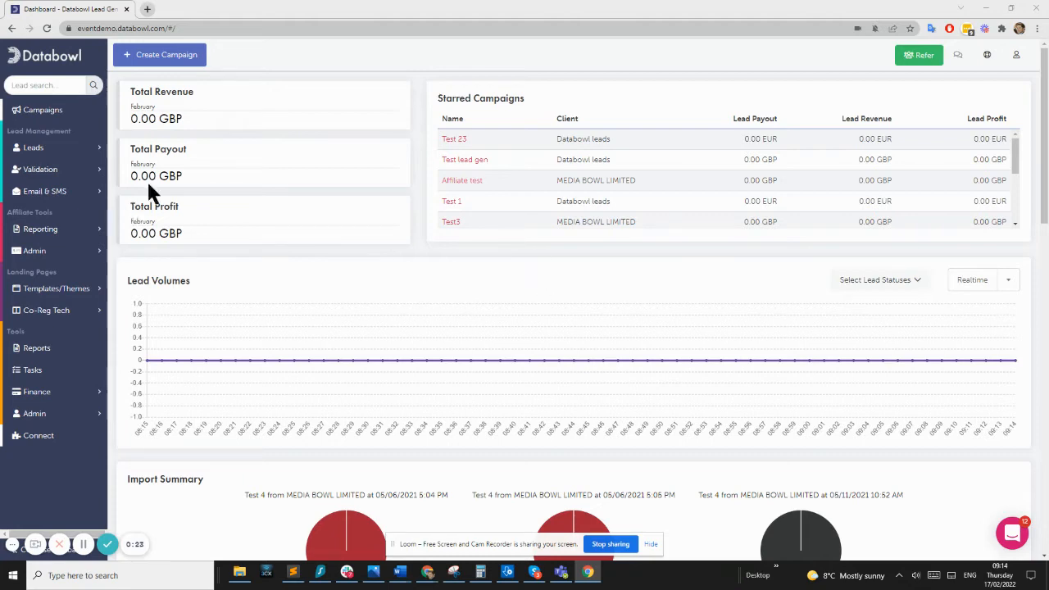
Start a new campaign named "Test PT" and set its type to Ping Tree.
{"action": "left_click", "coordinate": [177, 55]}
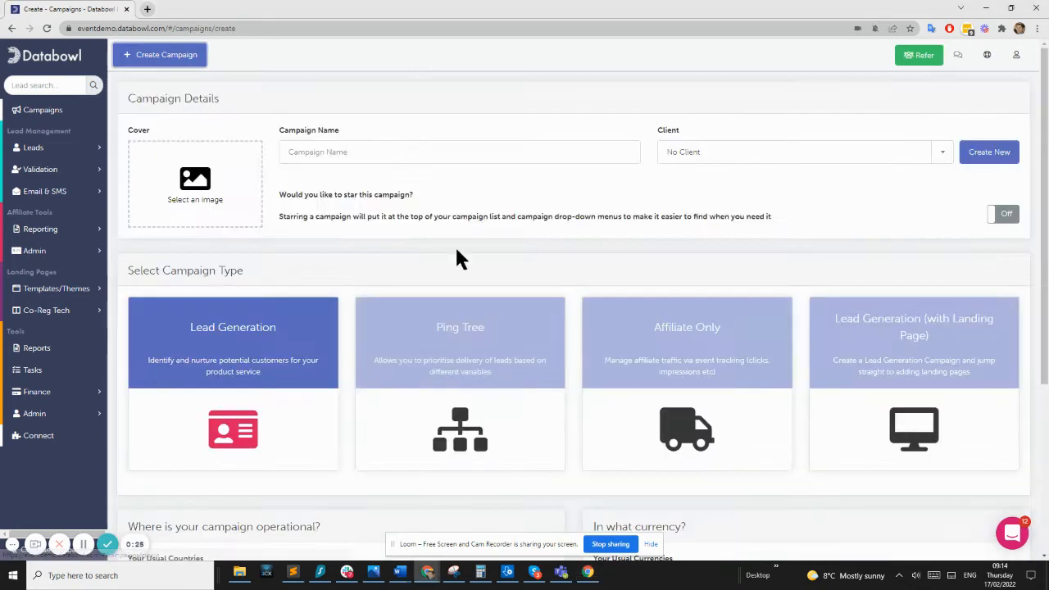
{"action": "left_click", "coordinate": [394, 157]}
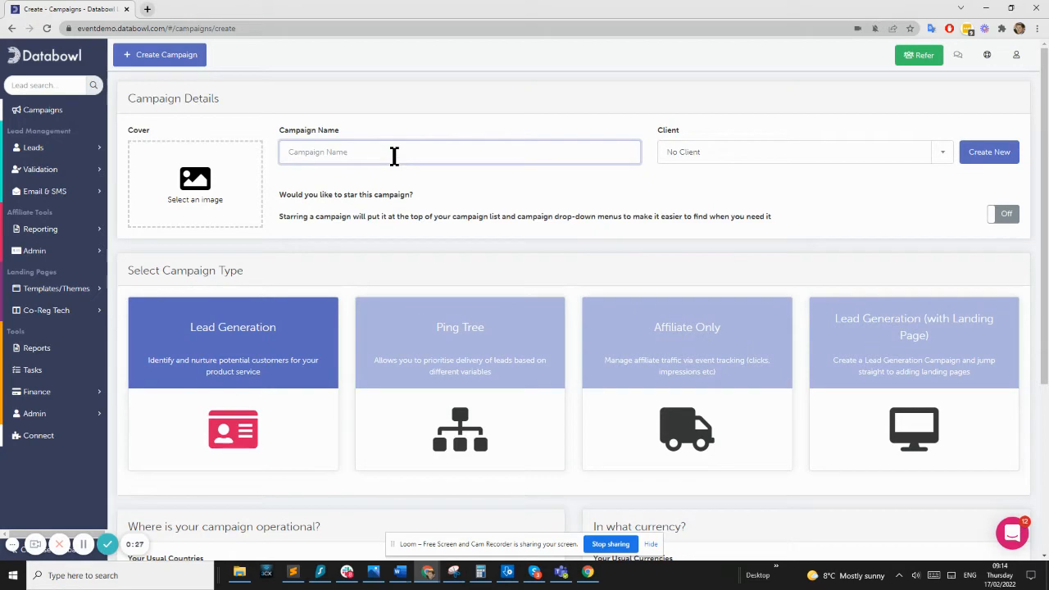
{"action": "type", "text": "Test PT"}
{"action": "scroll", "coordinate": [492, 426], "scroll_direction": "down", "scroll_amount": 3}
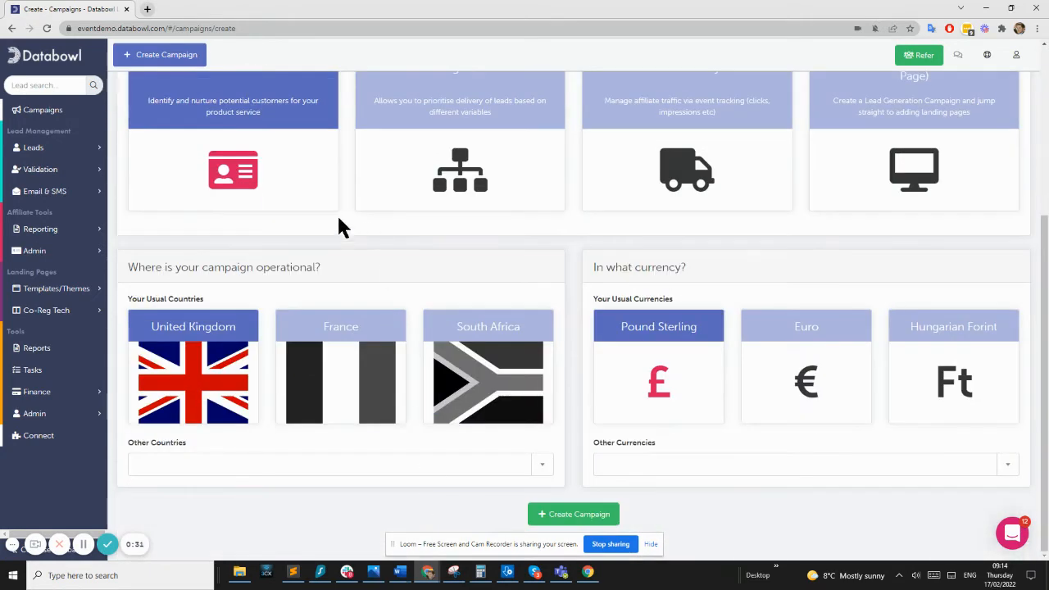
{"action": "left_click", "coordinate": [410, 172]}
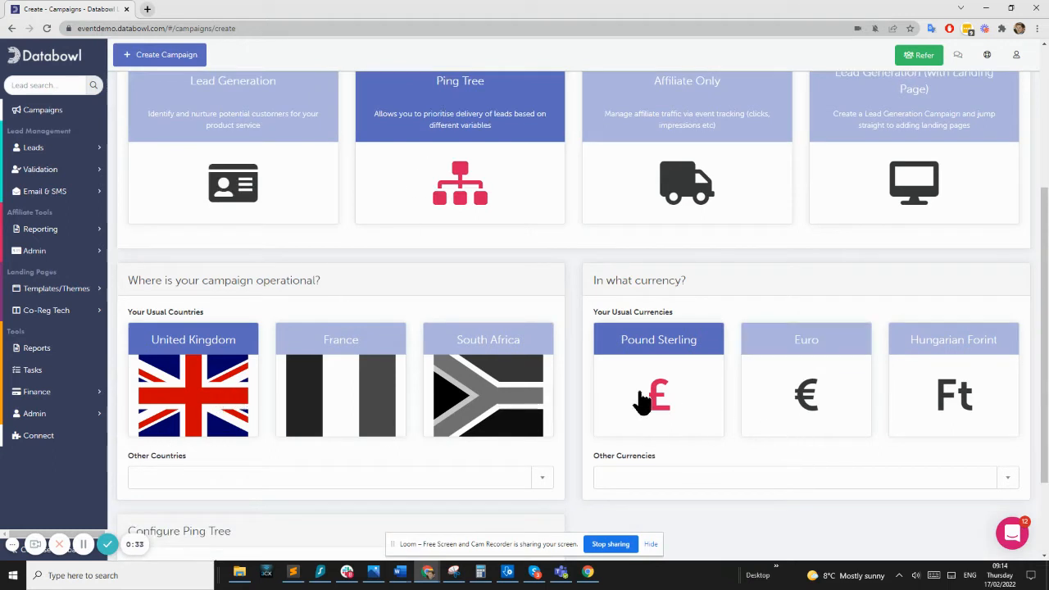
Keep lead forwarding set to First Matching Campaign and create the ping tree campaign.
{"action": "scroll", "coordinate": [459, 399], "scroll_direction": "down", "scroll_amount": 1}
{"action": "scroll", "coordinate": [440, 401], "scroll_direction": "down", "scroll_amount": 1}
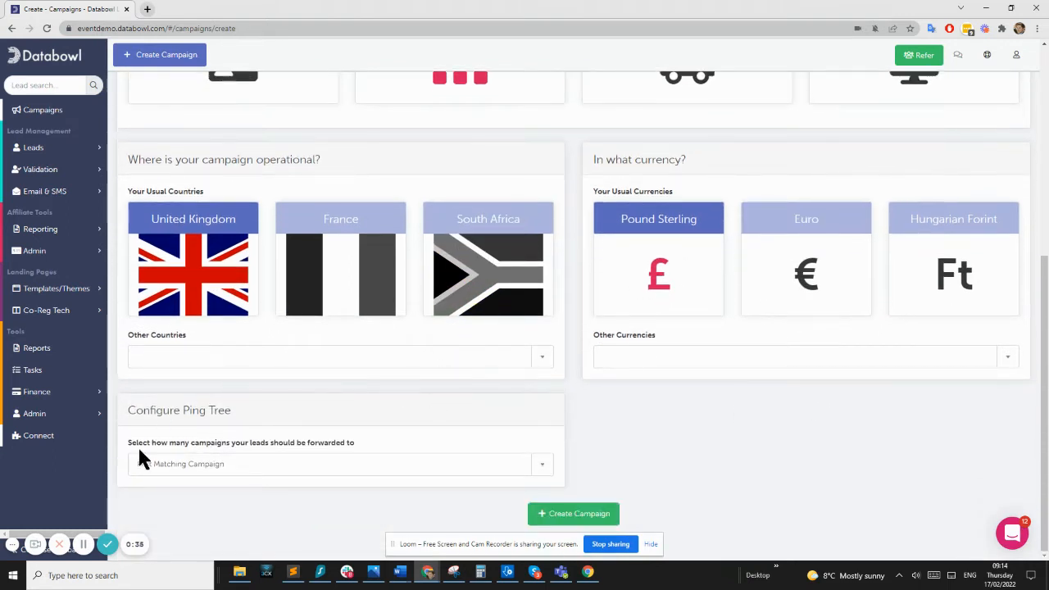
{"action": "left_click", "coordinate": [190, 471]}
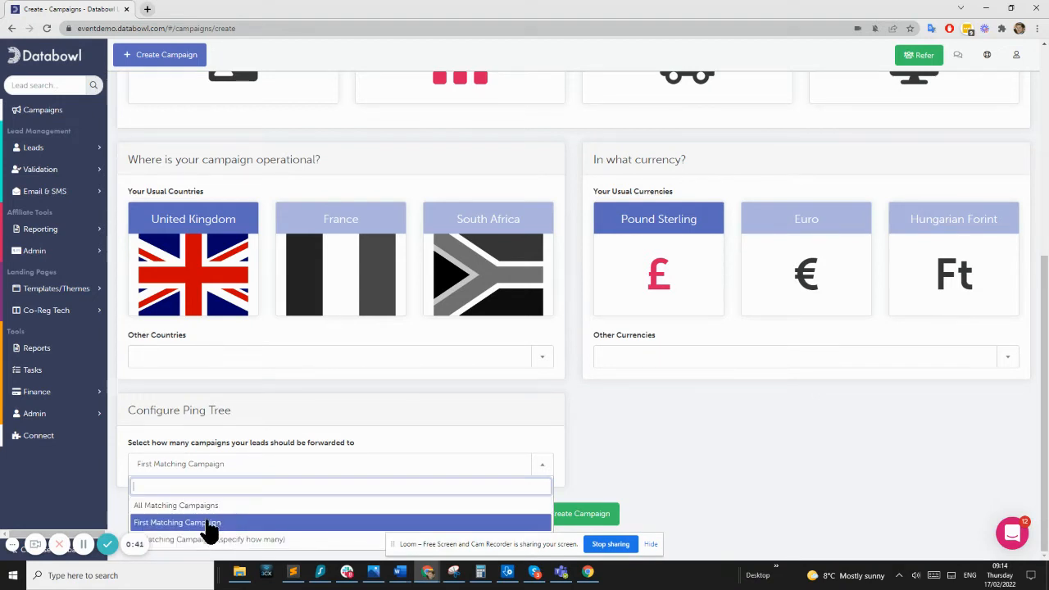
{"action": "left_click", "coordinate": [749, 395]}
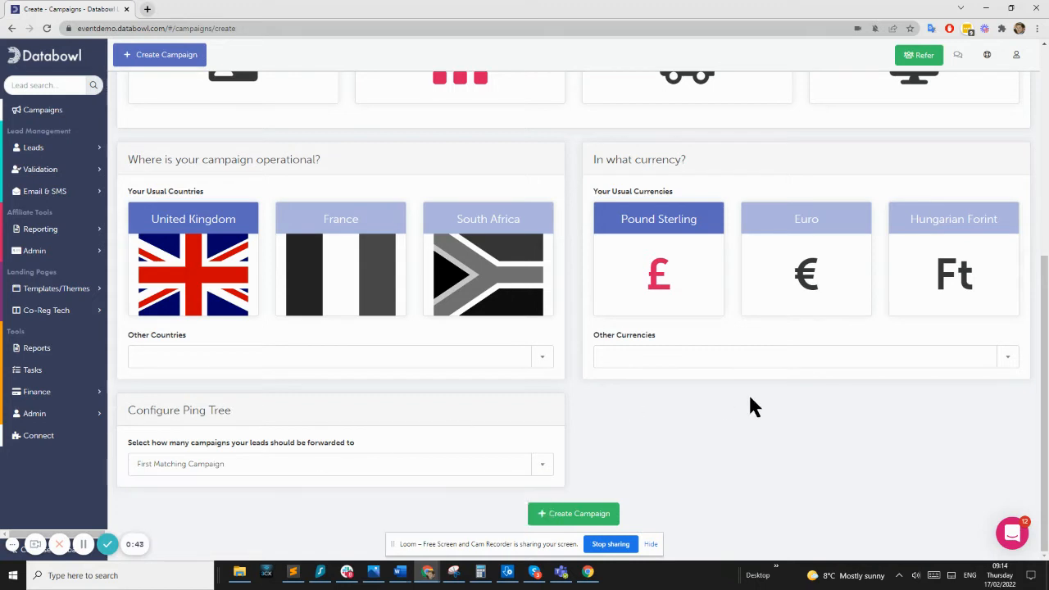
{"action": "left_click", "coordinate": [571, 515]}
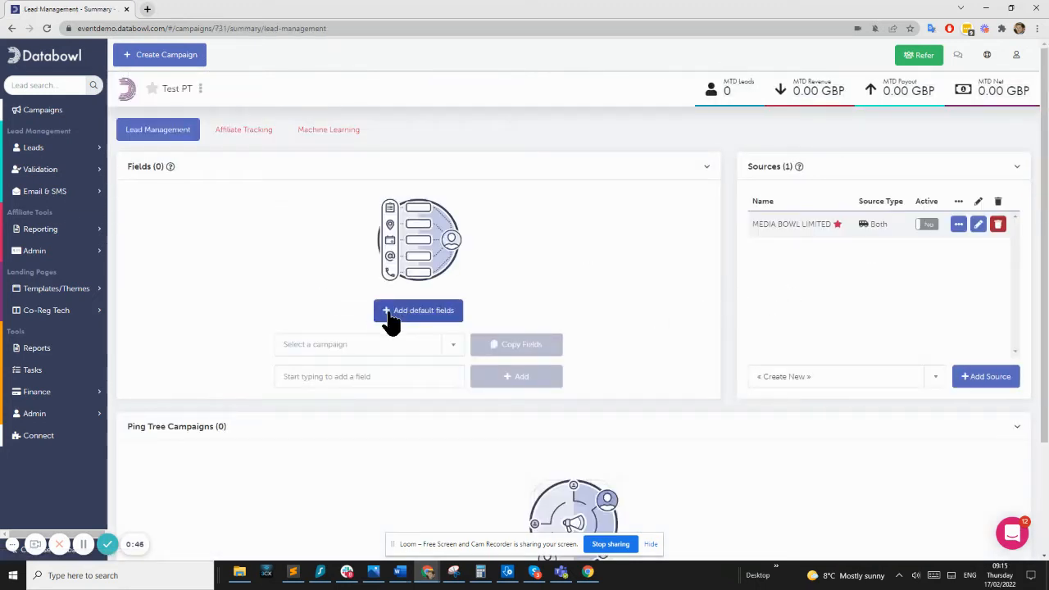
Add the default fields and an extra "state" field to the Test PT campaign.
{"action": "left_click", "coordinate": [386, 314]}
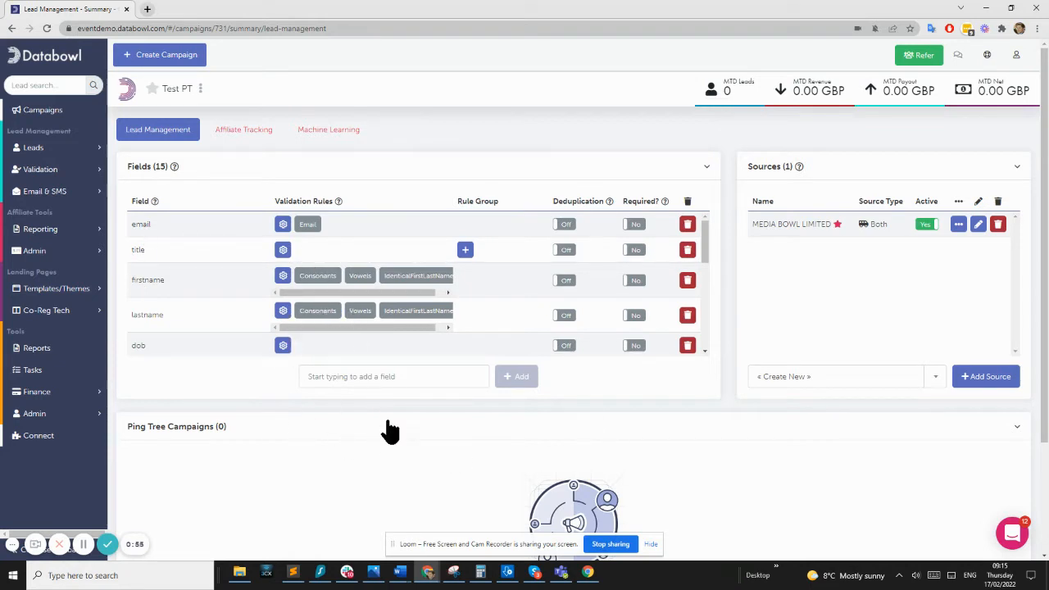
{"action": "left_click", "coordinate": [429, 375]}
{"action": "type", "text": "sou"}
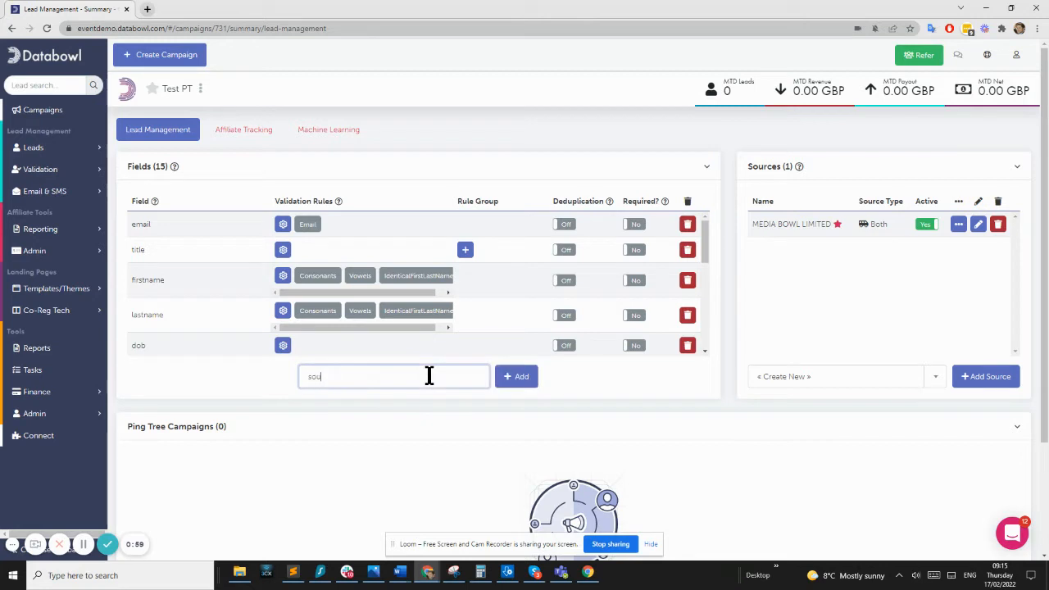
{"action": "key", "text": "BackSpace"}
{"action": "key", "text": "BackSpace"}
{"action": "key", "text": "BackSpace"}
{"action": "type", "text": "s"}
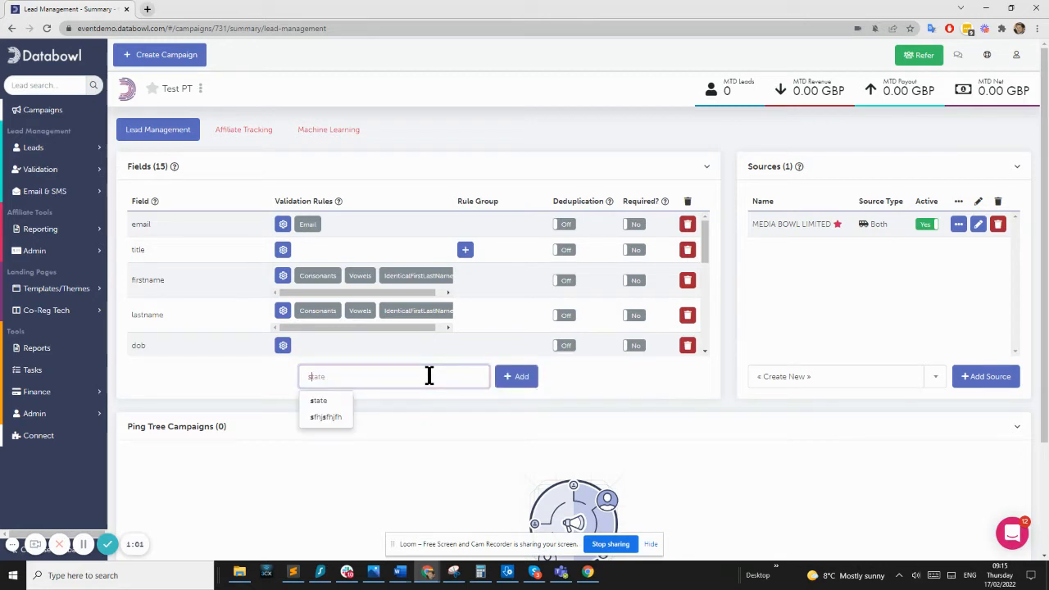
{"action": "left_click", "coordinate": [319, 401]}
{"action": "left_click", "coordinate": [517, 377]}
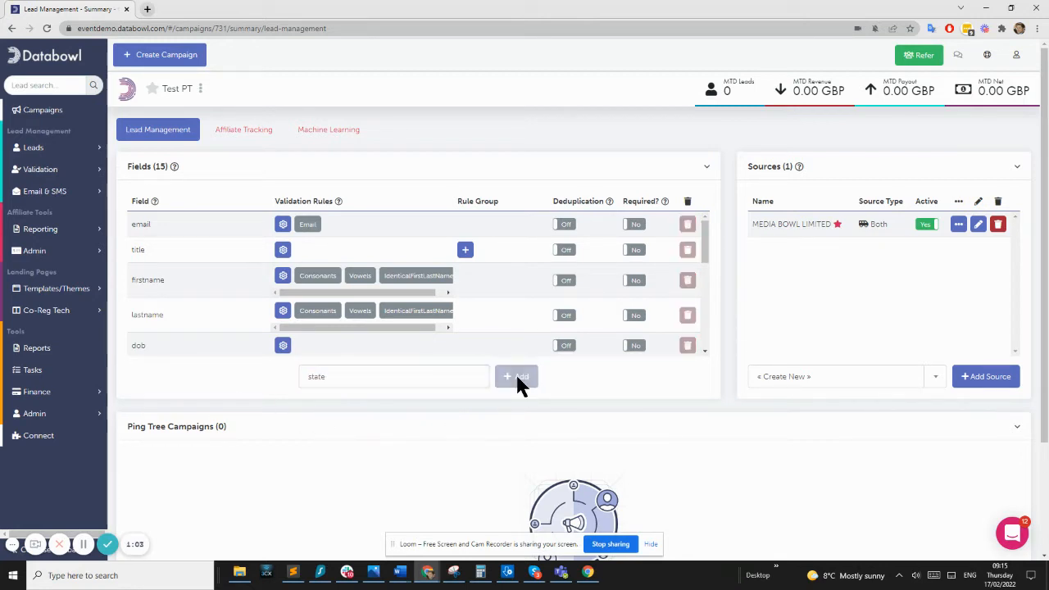
Create a Lead Generation campaign named "Buyer1", keeping United Kingdom and Pound Sterling.
{"action": "left_click", "coordinate": [185, 61]}
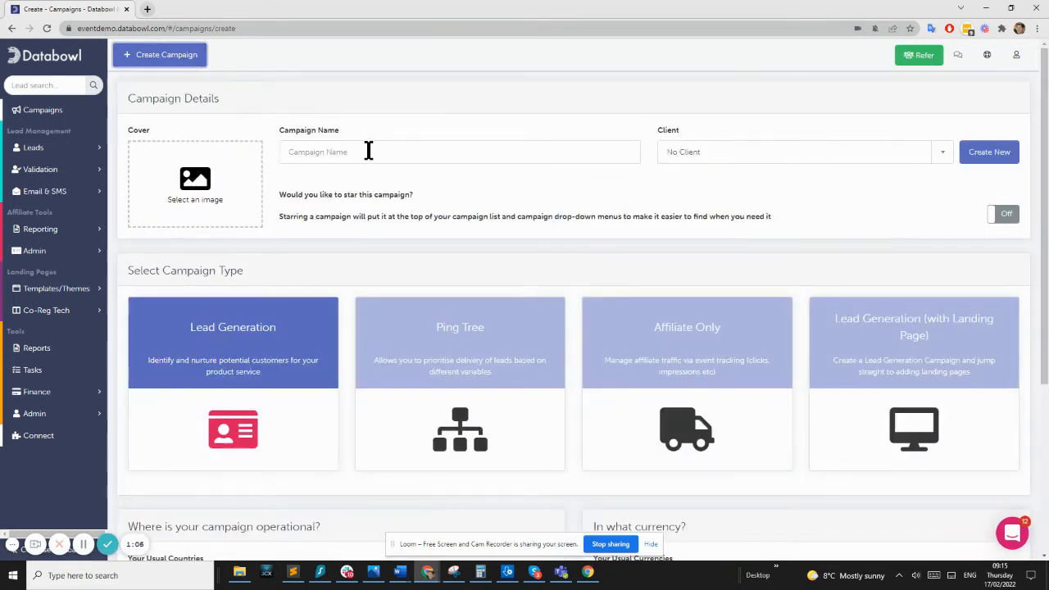
{"action": "left_click", "coordinate": [368, 150]}
{"action": "type", "text": "Buyer1"}
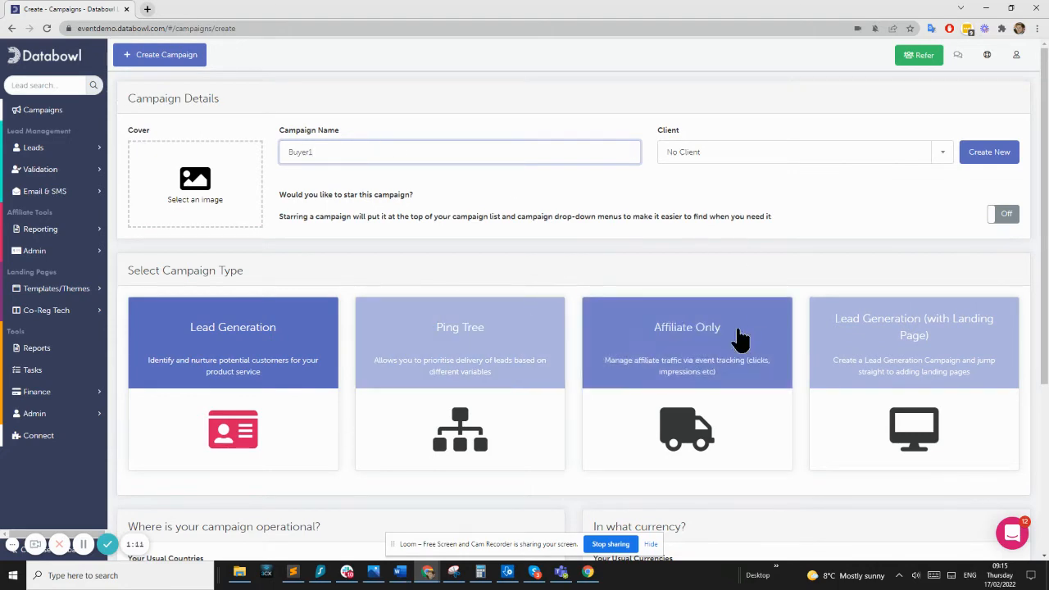
{"action": "scroll", "coordinate": [737, 339], "scroll_direction": "down", "scroll_amount": 3}
{"action": "scroll", "coordinate": [230, 205], "scroll_direction": "up", "scroll_amount": 1}
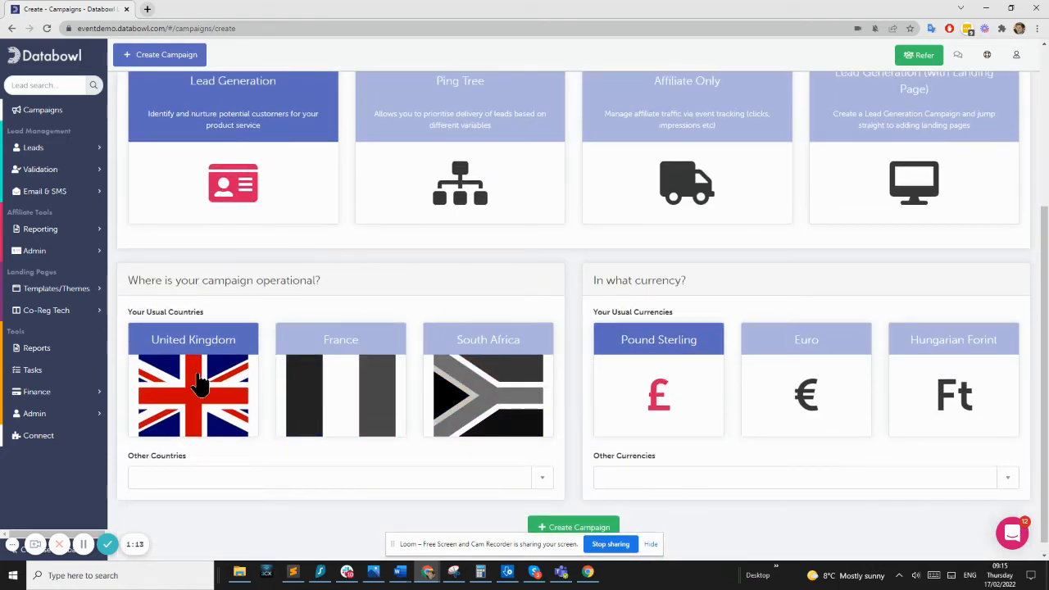
{"action": "scroll", "coordinate": [860, 236], "scroll_direction": "up", "scroll_amount": 2}
{"action": "scroll", "coordinate": [860, 236], "scroll_direction": "down", "scroll_amount": 1}
{"action": "left_click", "coordinate": [568, 515]}
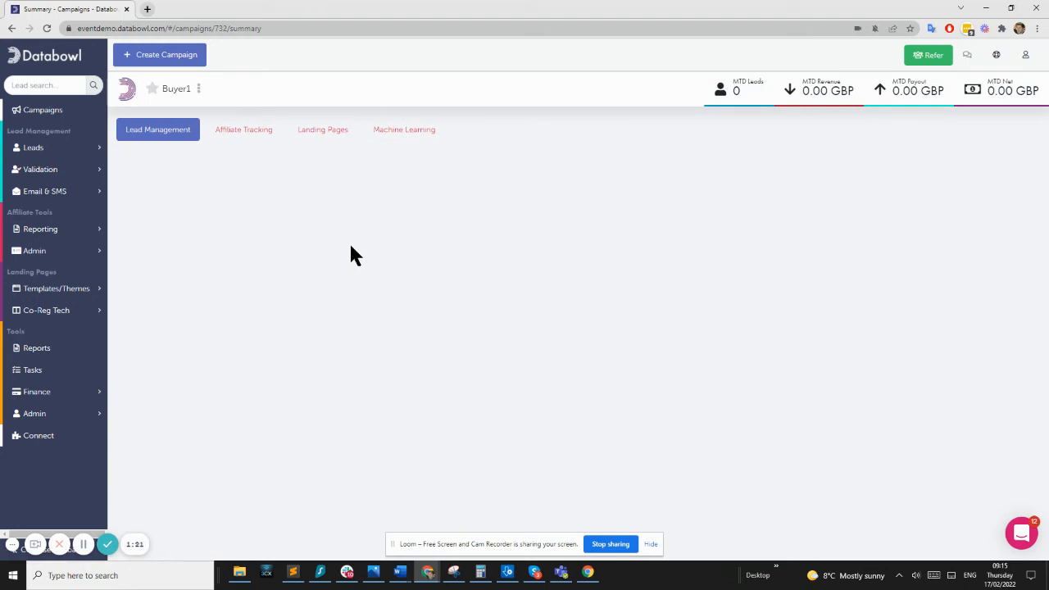
Reload the Buyer1 campaign page and copy the fields from the Test PT campaign into it.
{"action": "left_click", "coordinate": [329, 27]}
{"action": "key", "text": "Return"}
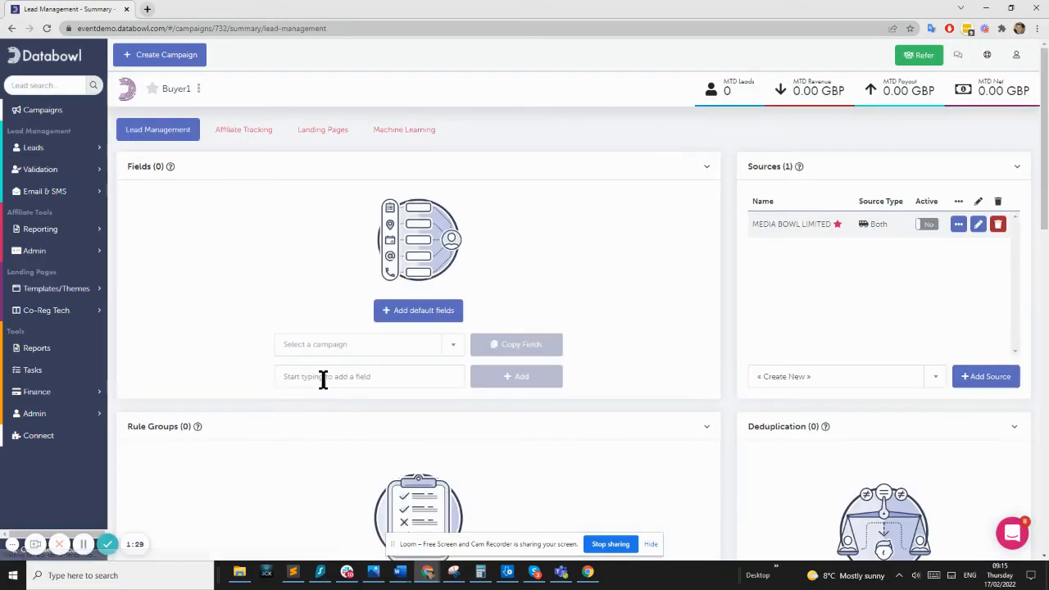
{"action": "left_click", "coordinate": [303, 349]}
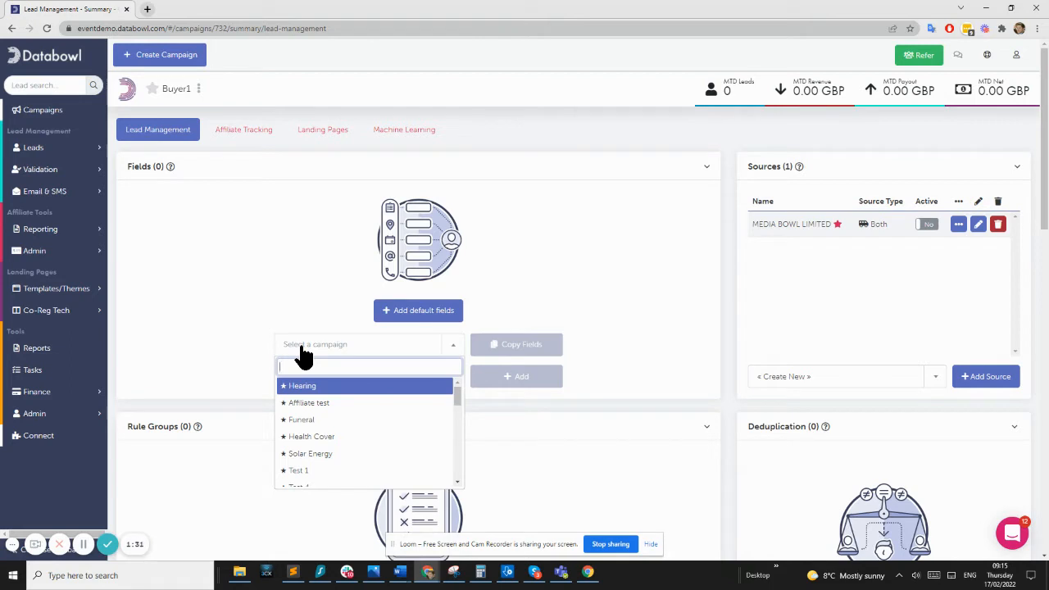
{"action": "type", "text": "PT"}
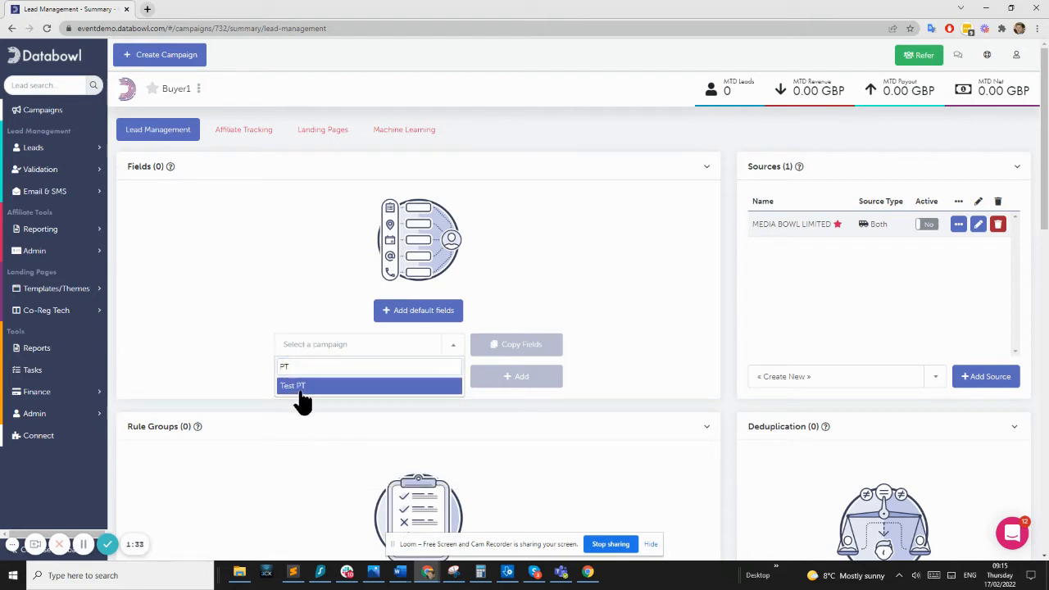
{"action": "left_click", "coordinate": [295, 388]}
{"action": "left_click", "coordinate": [529, 351]}
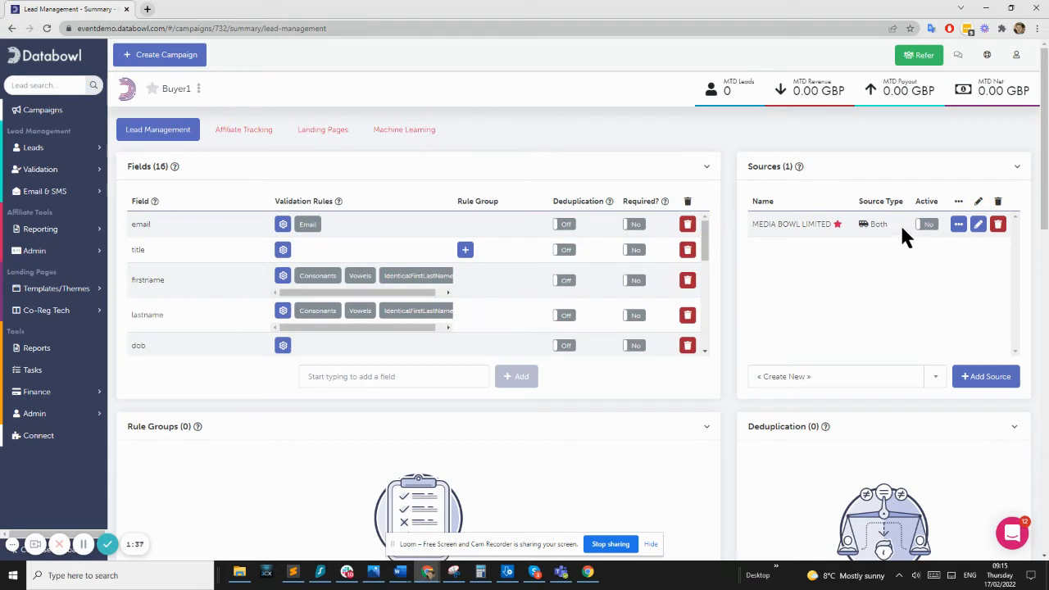
Look through the Buyer1 campaign's rule groups, deduplication, caps, suppression files and forwarding sections.
{"action": "scroll", "coordinate": [608, 393], "scroll_direction": "down", "scroll_amount": 3}
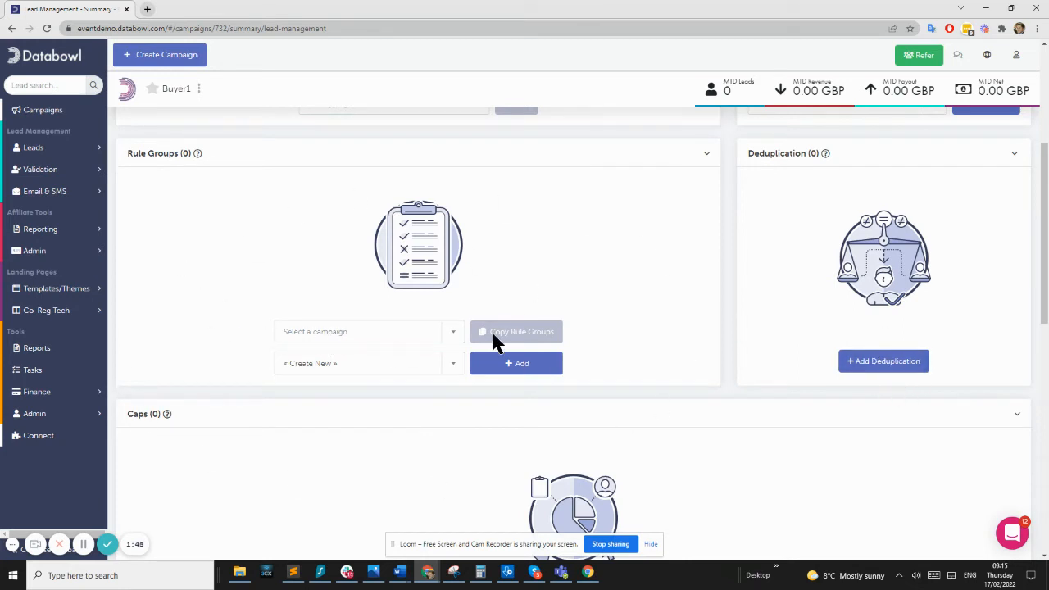
{"action": "scroll", "coordinate": [491, 348], "scroll_direction": "down", "scroll_amount": 2}
{"action": "scroll", "coordinate": [648, 364], "scroll_direction": "down", "scroll_amount": 2}
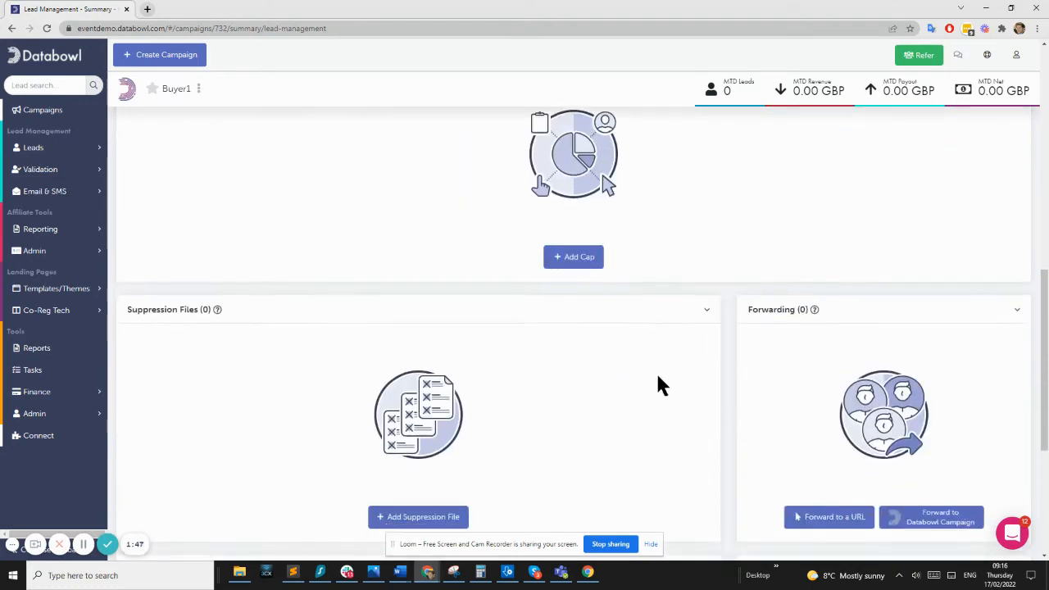
{"action": "scroll", "coordinate": [662, 385], "scroll_direction": "down", "scroll_amount": 1}
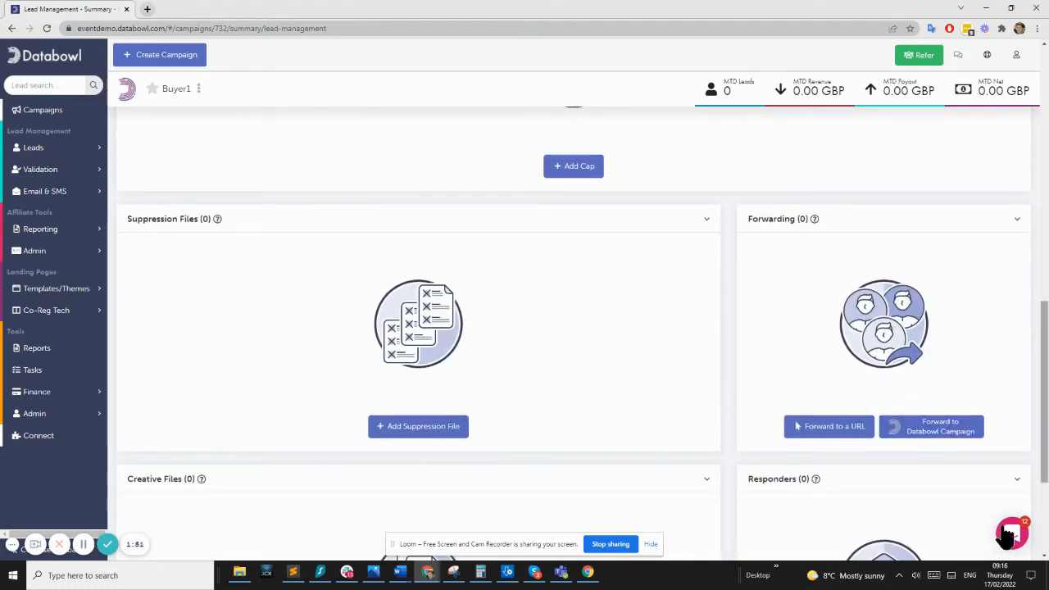
{"action": "scroll", "coordinate": [875, 449], "scroll_direction": "up", "scroll_amount": 6}
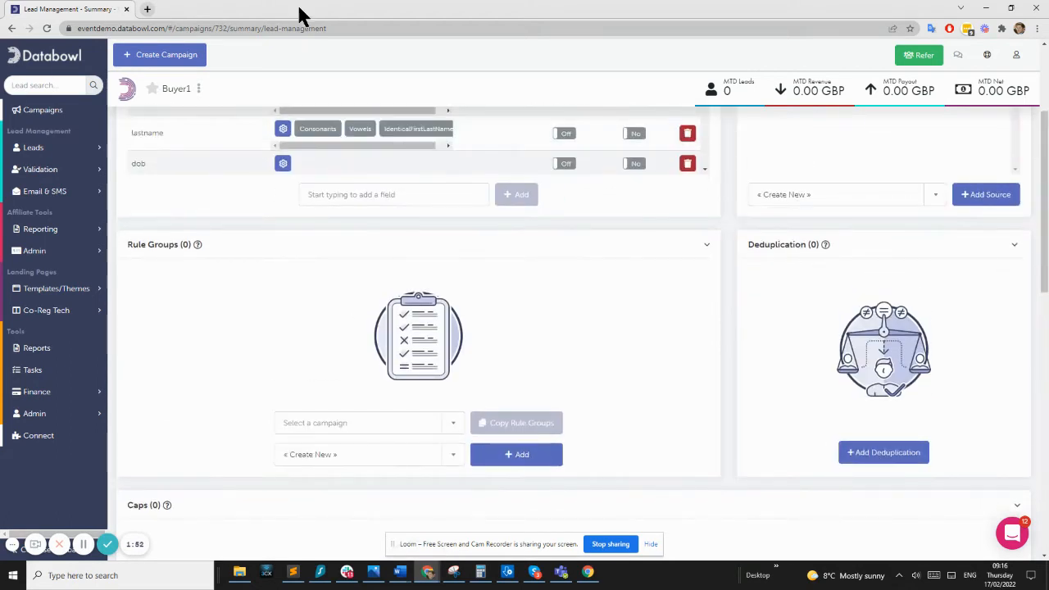
Create another Lead Generation campaign named "Buyer 2", keeping United Kingdom and Pound Sterling.
{"action": "left_click", "coordinate": [191, 72]}
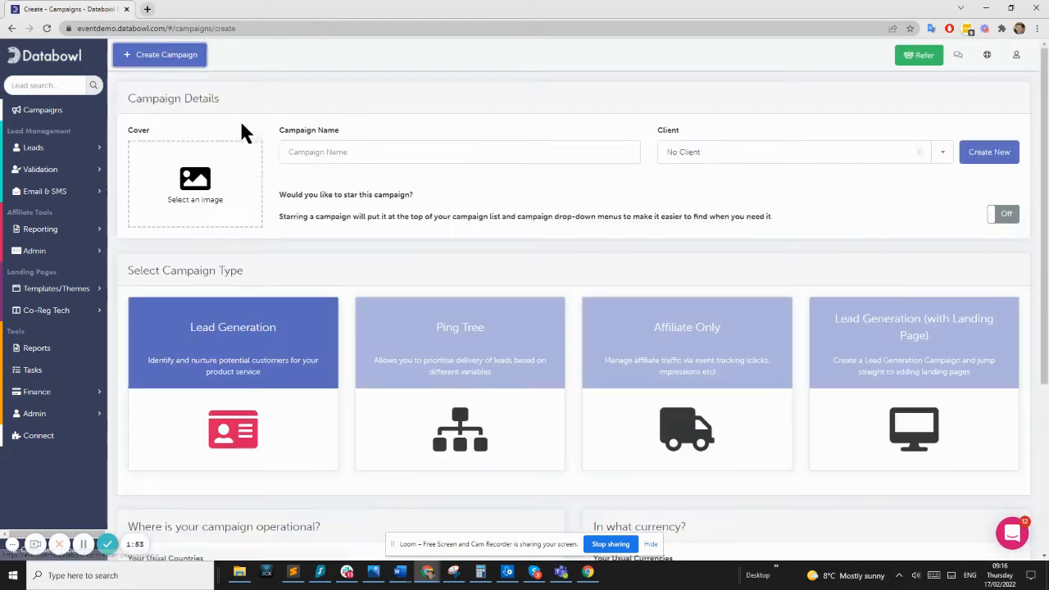
{"action": "left_click", "coordinate": [299, 152]}
{"action": "type", "text": "Buyer 2"}
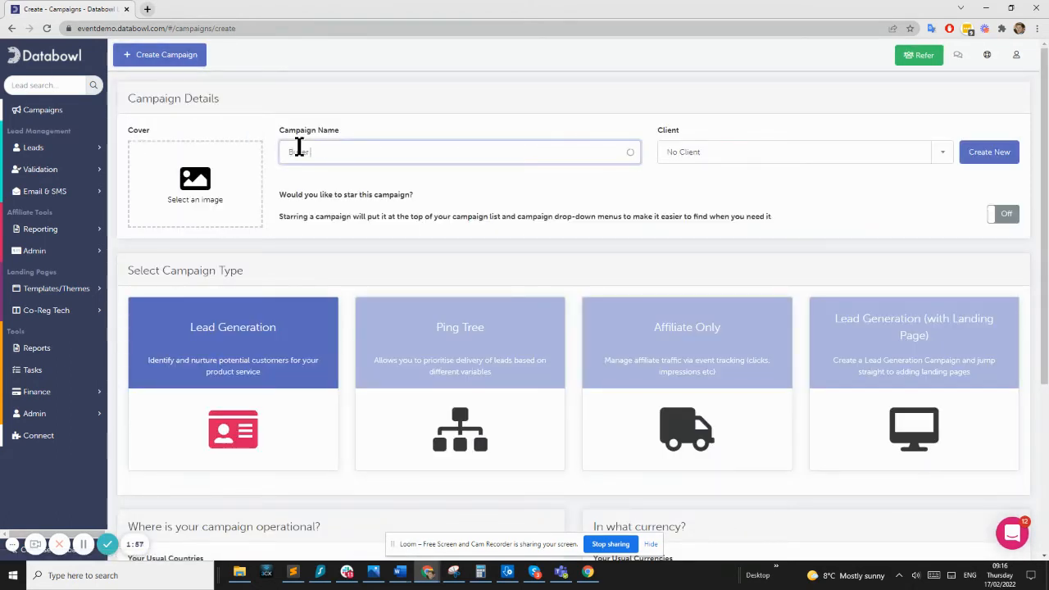
{"action": "scroll", "coordinate": [462, 295], "scroll_direction": "down", "scroll_amount": 3}
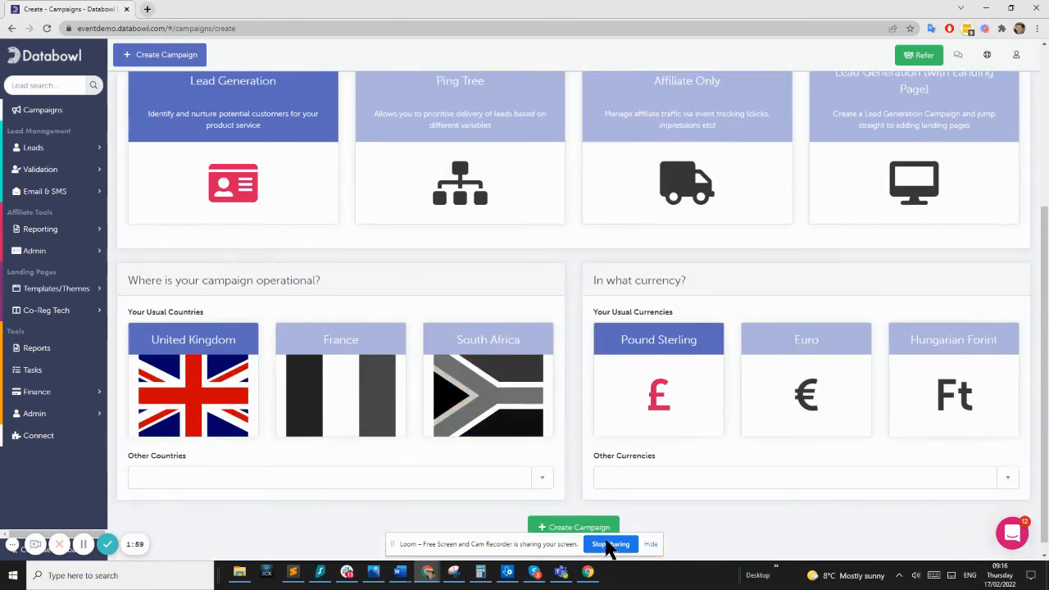
{"action": "left_click", "coordinate": [602, 529]}
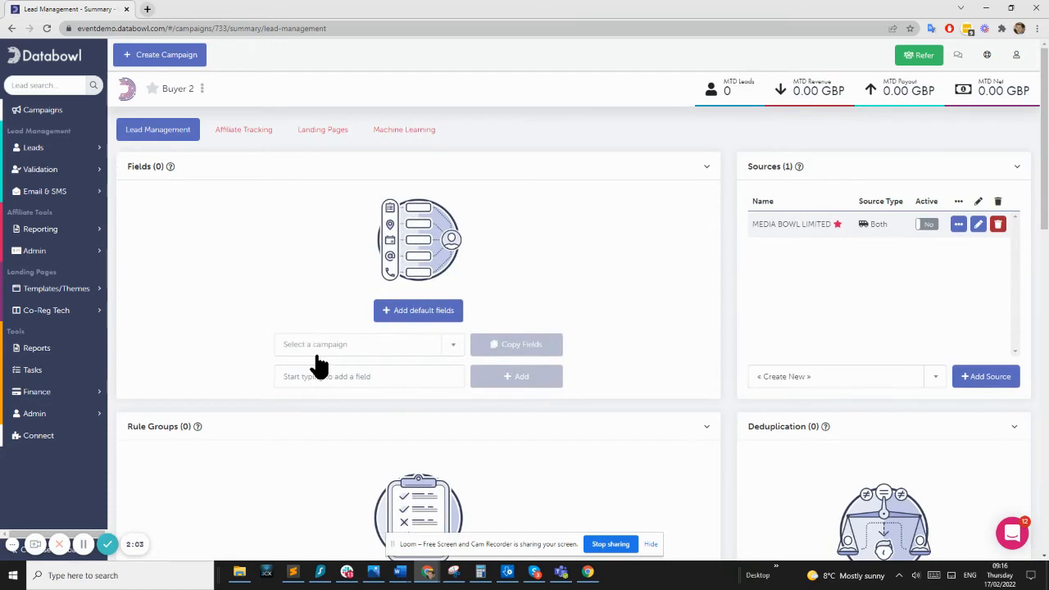
Copy the fields from the Test PT campaign into the Buyer 2 campaign.
{"action": "left_click", "coordinate": [321, 351]}
{"action": "type", "text": "pt"}
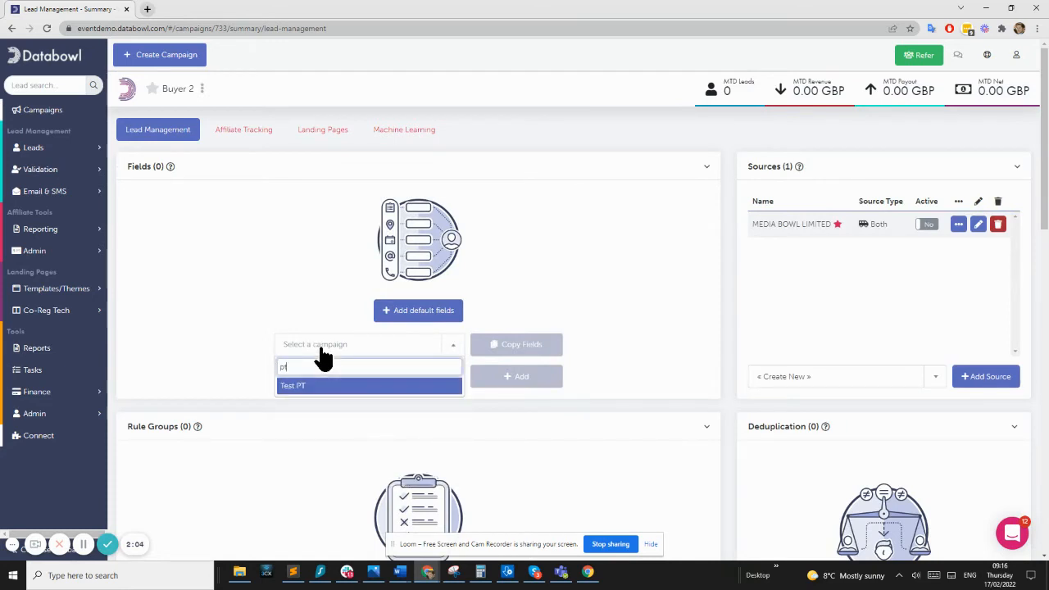
{"action": "left_click", "coordinate": [349, 385]}
{"action": "left_click", "coordinate": [525, 345]}
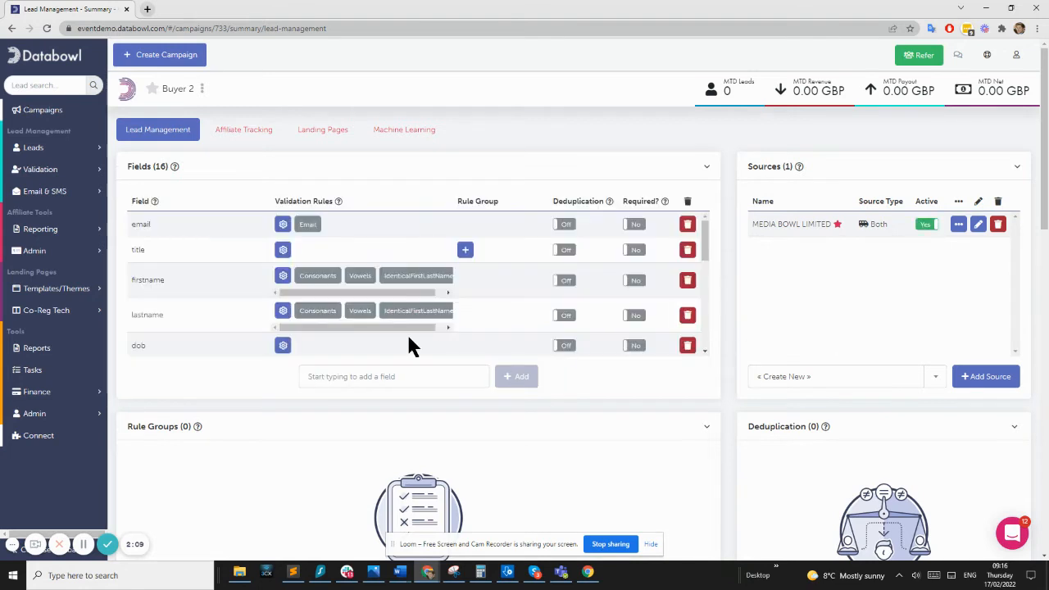
Look over the Buyer 2 campaign's rule groups, deduplication and caps sections.
{"action": "scroll", "coordinate": [360, 439], "scroll_direction": "down", "scroll_amount": 2}
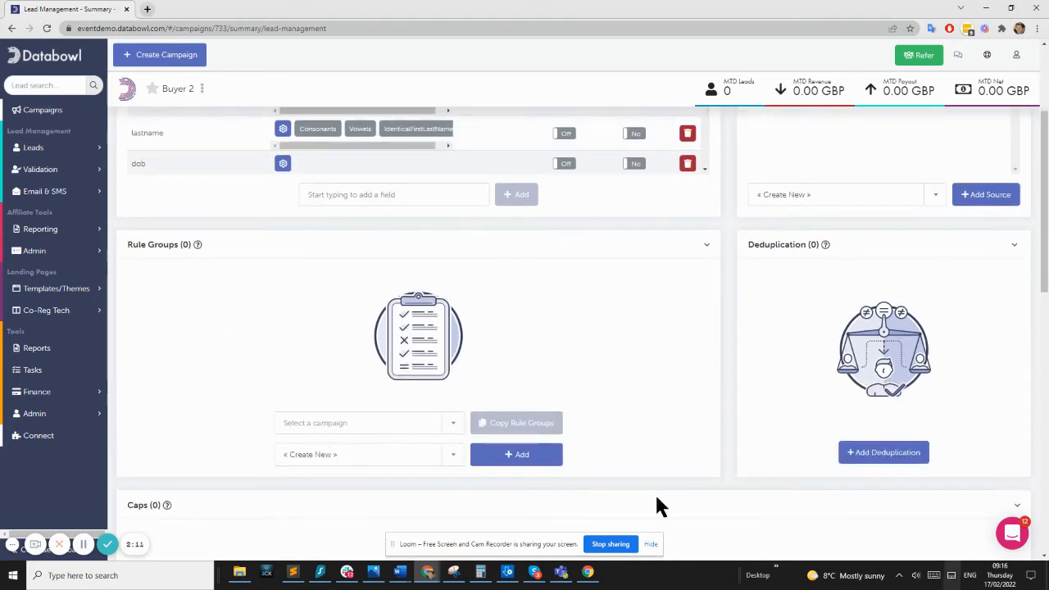
{"action": "scroll", "coordinate": [557, 370], "scroll_direction": "down", "scroll_amount": 2}
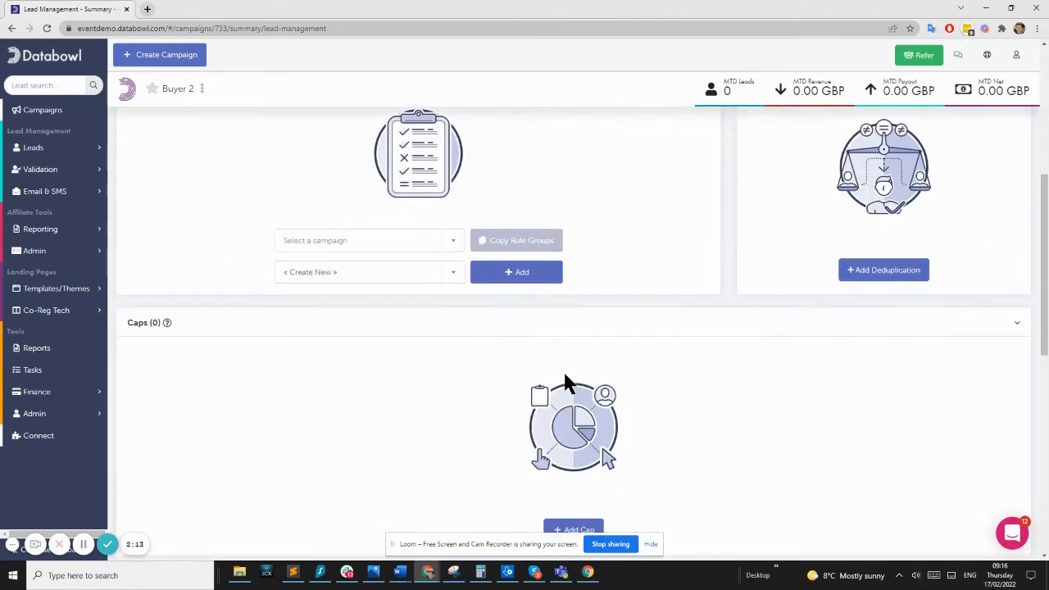
{"action": "scroll", "coordinate": [567, 375], "scroll_direction": "up", "scroll_amount": 1}
{"action": "scroll", "coordinate": [574, 382], "scroll_direction": "up", "scroll_amount": 3}
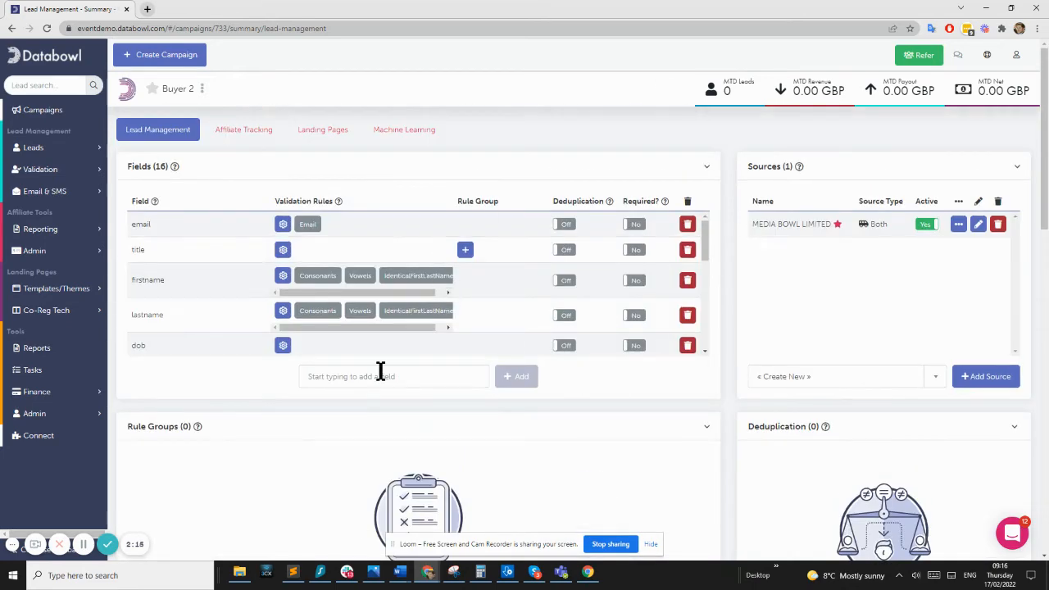
Search the overview of all campaigns by name for "pt".
{"action": "left_click", "coordinate": [59, 109]}
{"action": "left_click", "coordinate": [301, 185]}
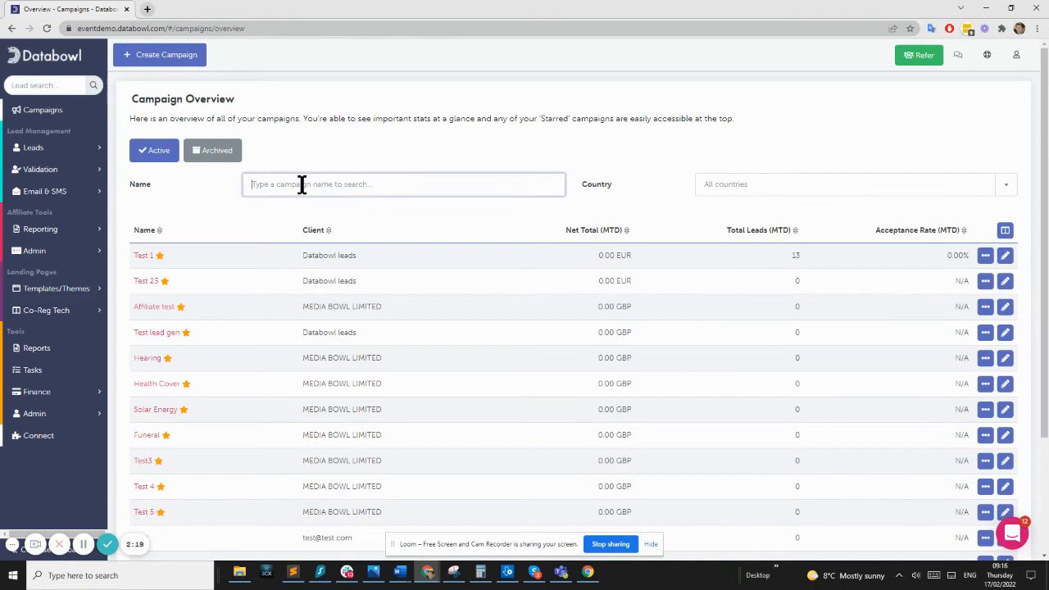
{"action": "type", "text": "pt"}
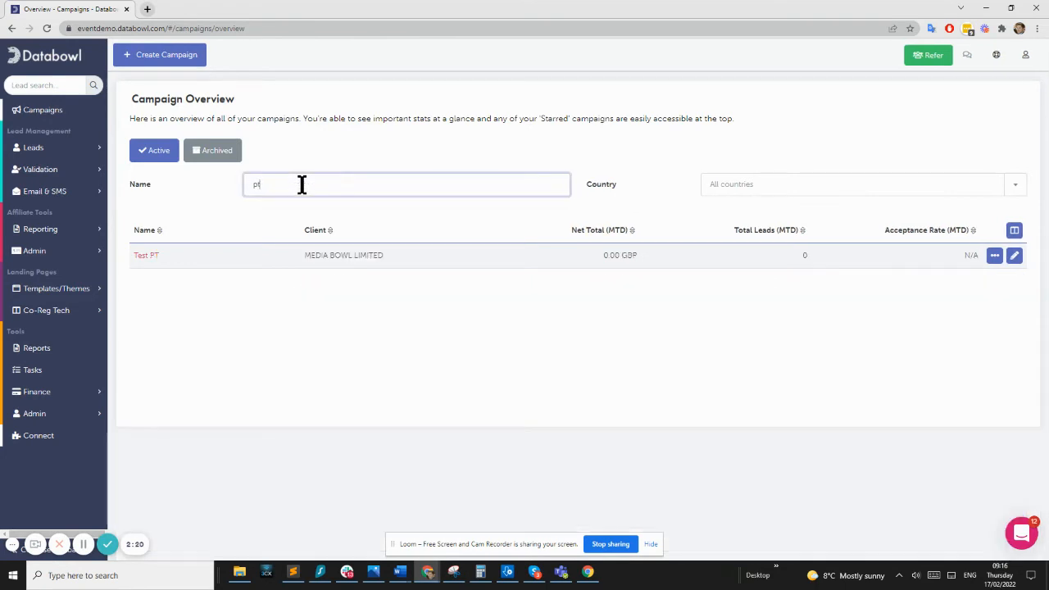
Open the Test PT campaign, choose Buyer1 as its ping tree campaign and set the ping tree to evaluate campaigns by weight.
{"action": "left_click", "coordinate": [140, 258]}
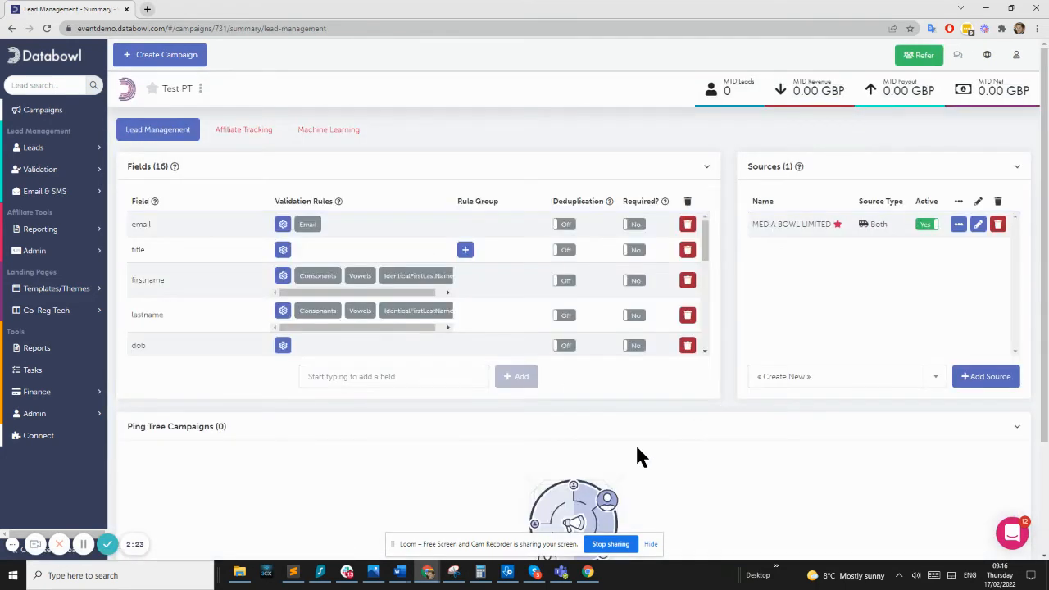
{"action": "scroll", "coordinate": [639, 459], "scroll_direction": "down", "scroll_amount": 1}
{"action": "scroll", "coordinate": [643, 467], "scroll_direction": "down", "scroll_amount": 1}
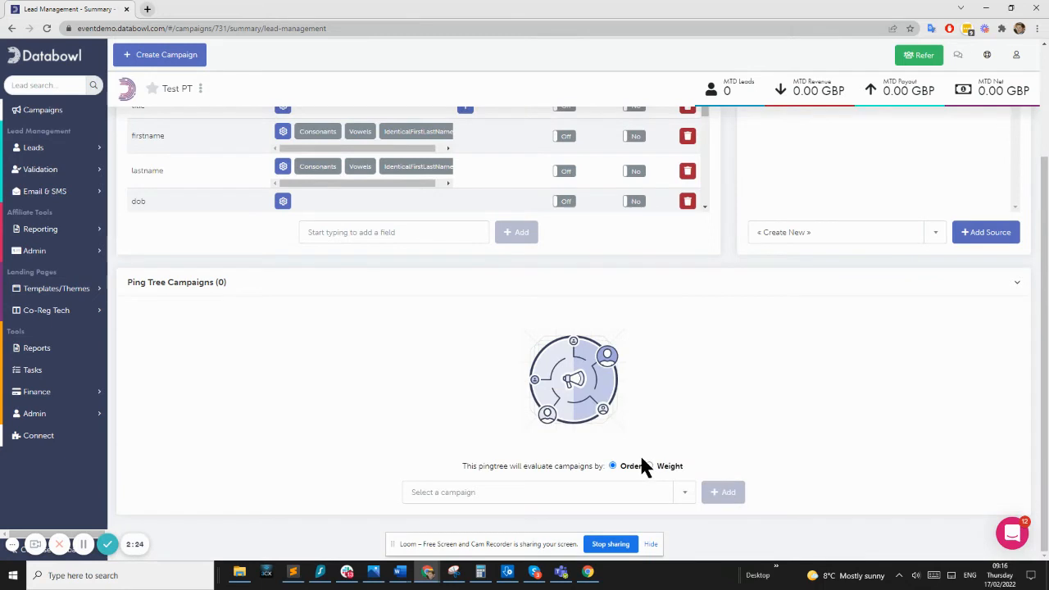
{"action": "left_click", "coordinate": [541, 492]}
{"action": "type", "text": "bu"}
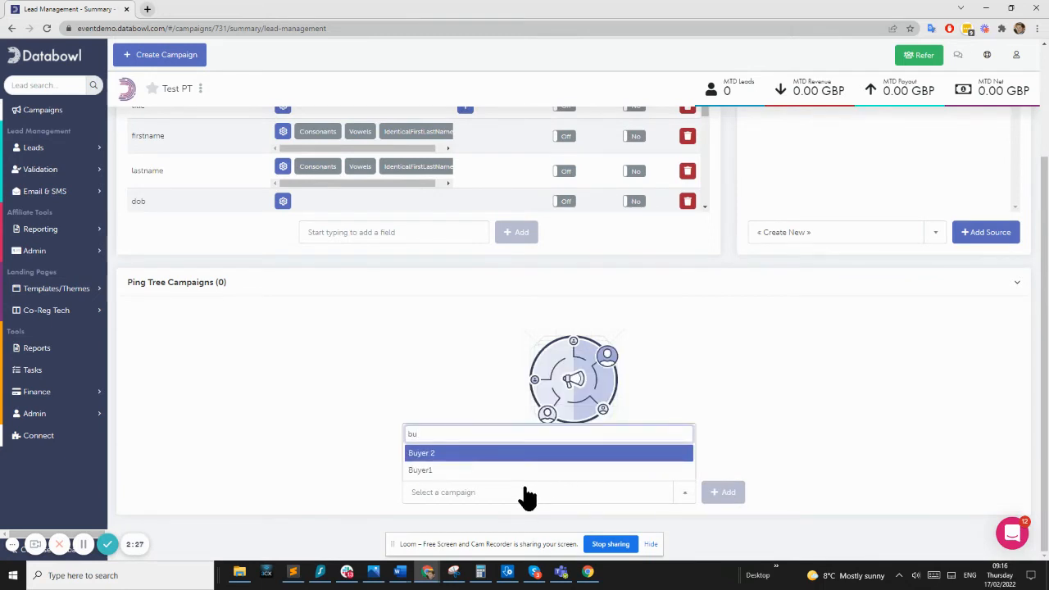
{"action": "left_click", "coordinate": [524, 470]}
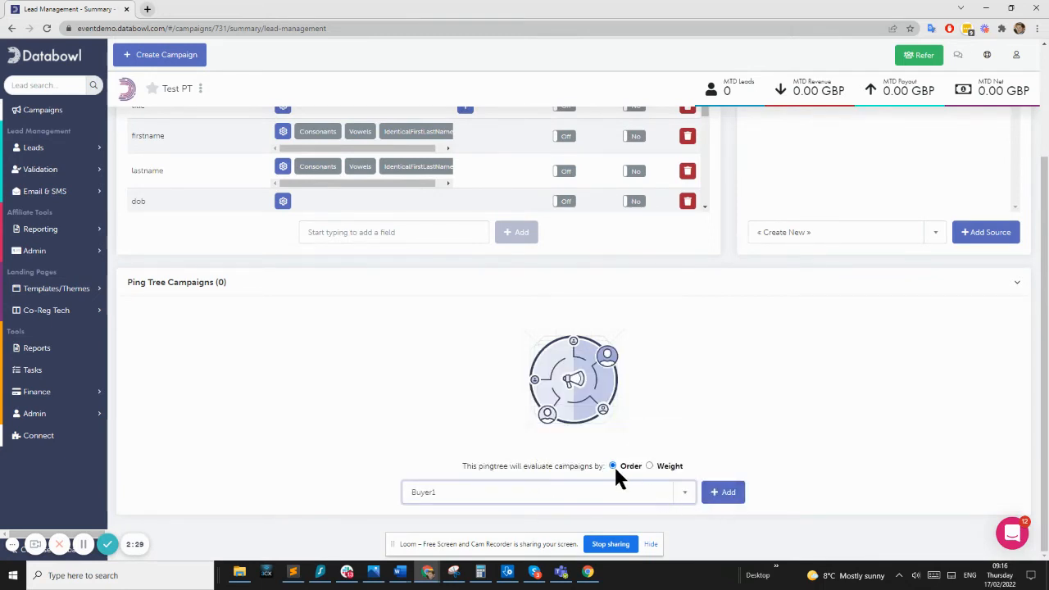
{"action": "left_click", "coordinate": [649, 467]}
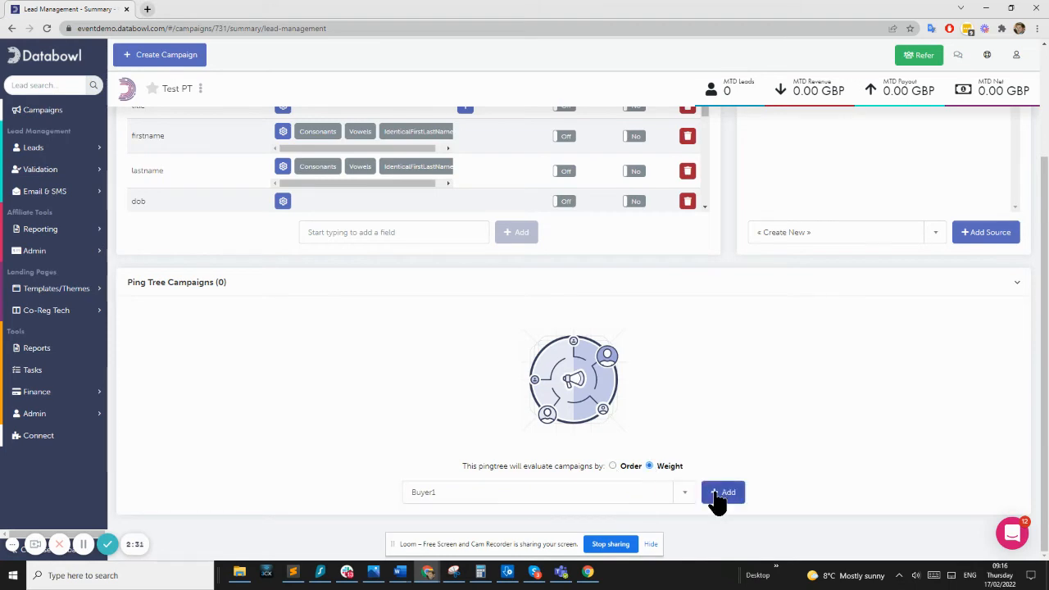
Add Buyer1 to the ping tree, keeping the proposed fields and mappings and enabling all Test PT fields as required valid fields.
{"action": "left_click", "coordinate": [718, 494]}
{"action": "left_click", "coordinate": [808, 445]}
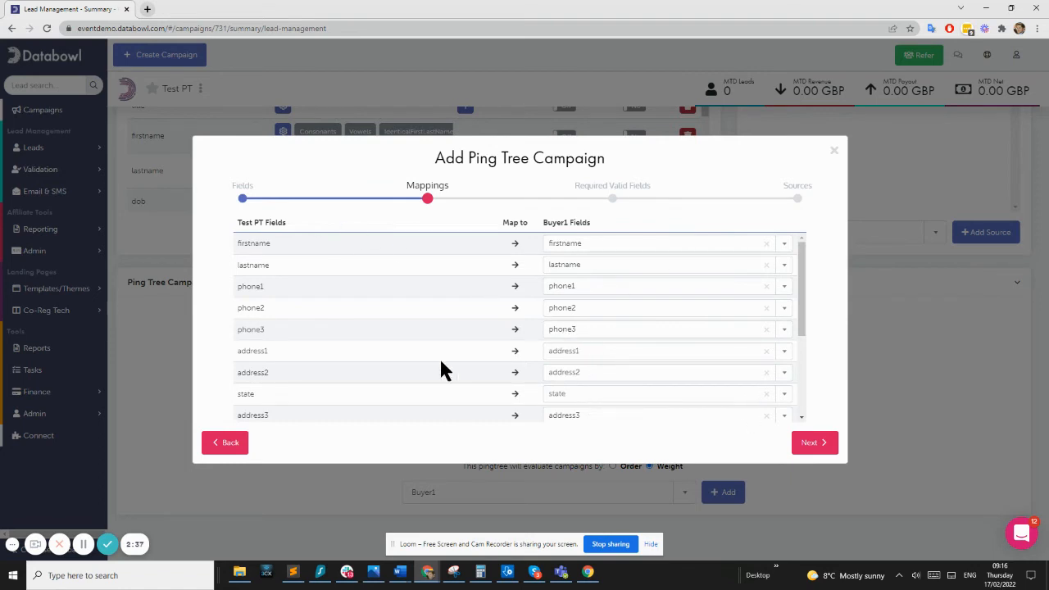
{"action": "scroll", "coordinate": [424, 361], "scroll_direction": "down", "scroll_amount": 3}
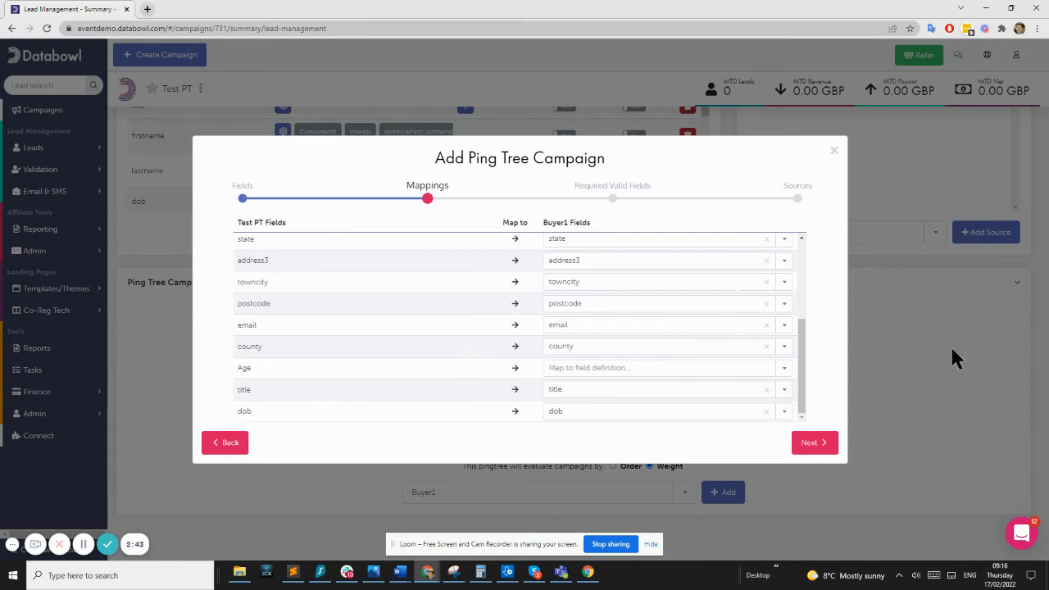
{"action": "left_click", "coordinate": [813, 446]}
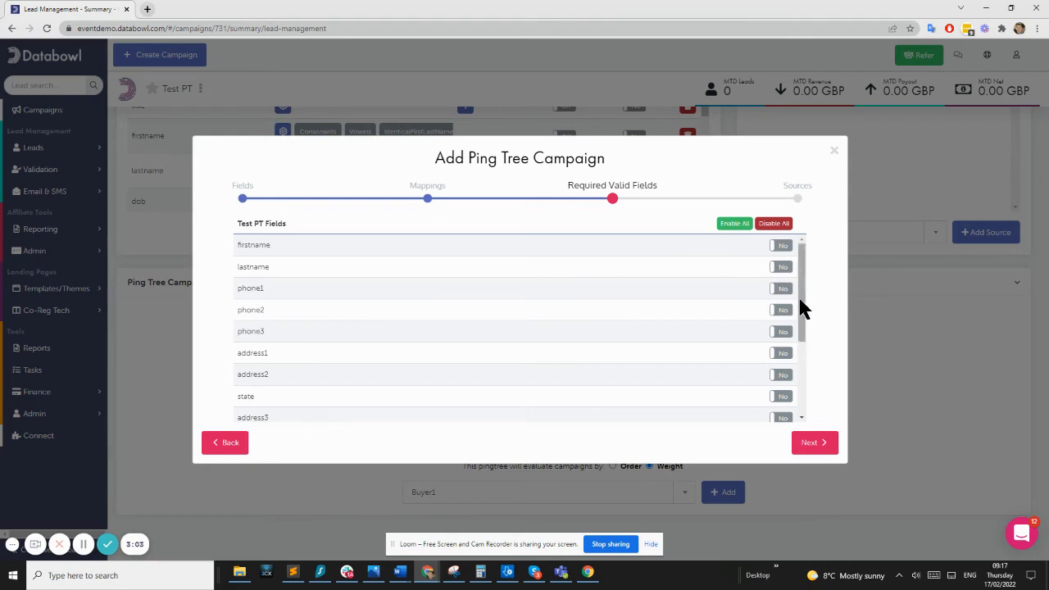
{"action": "left_click", "coordinate": [734, 225]}
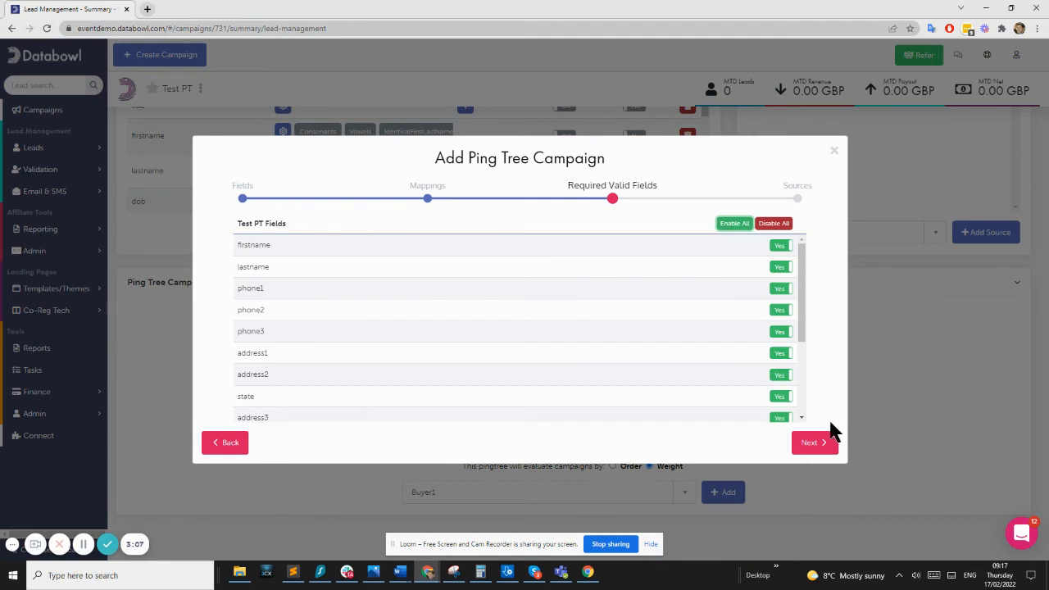
{"action": "left_click", "coordinate": [808, 443]}
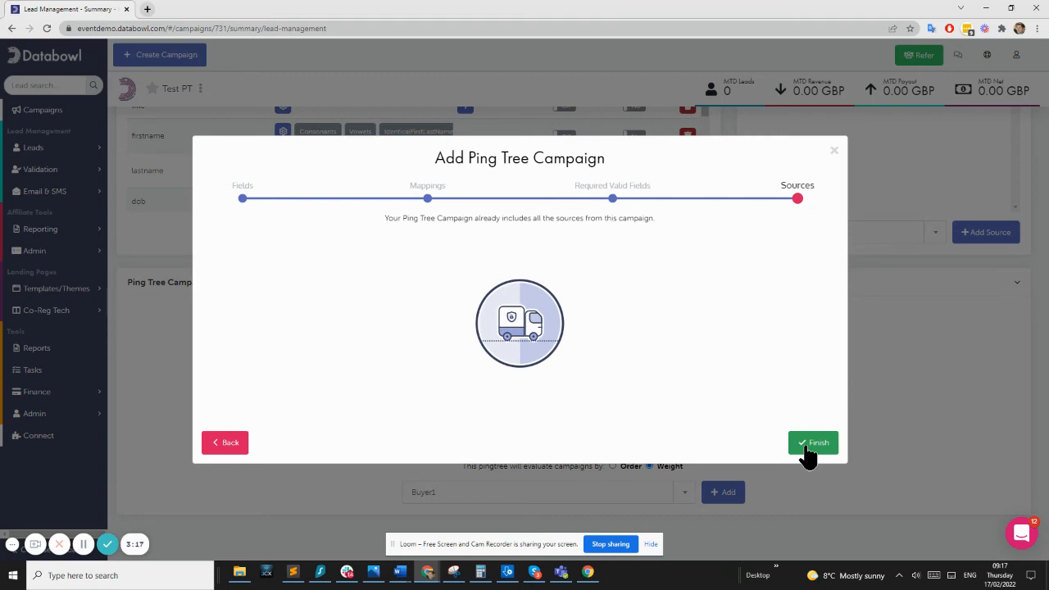
{"action": "left_click", "coordinate": [808, 451]}
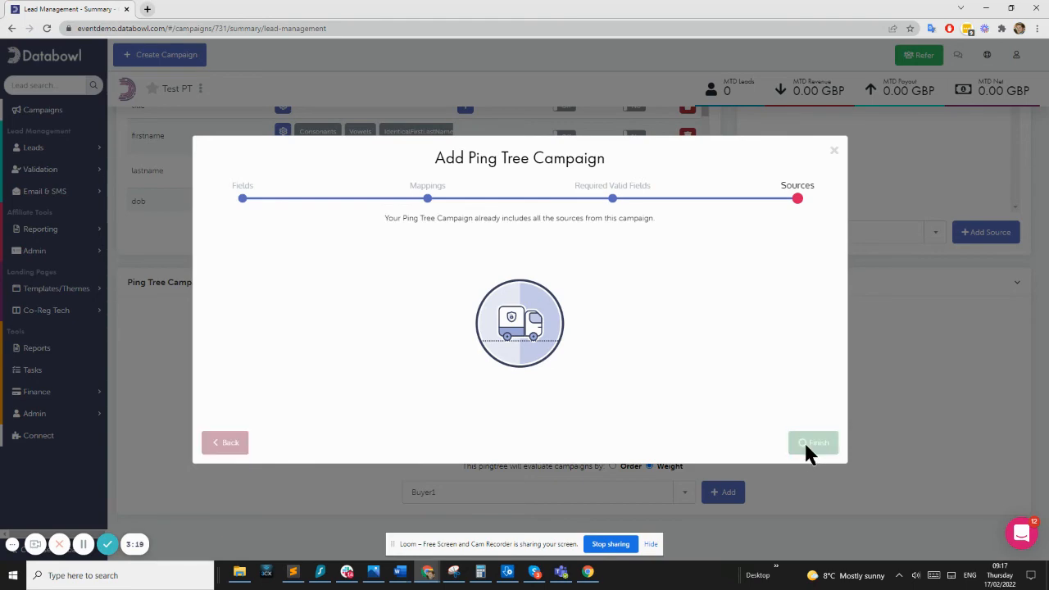
Add Buyer 2 to the Test PT ping tree with the proposed field mappings and all required valid fields enabled.
{"action": "scroll", "coordinate": [625, 460], "scroll_direction": "up", "scroll_amount": 1}
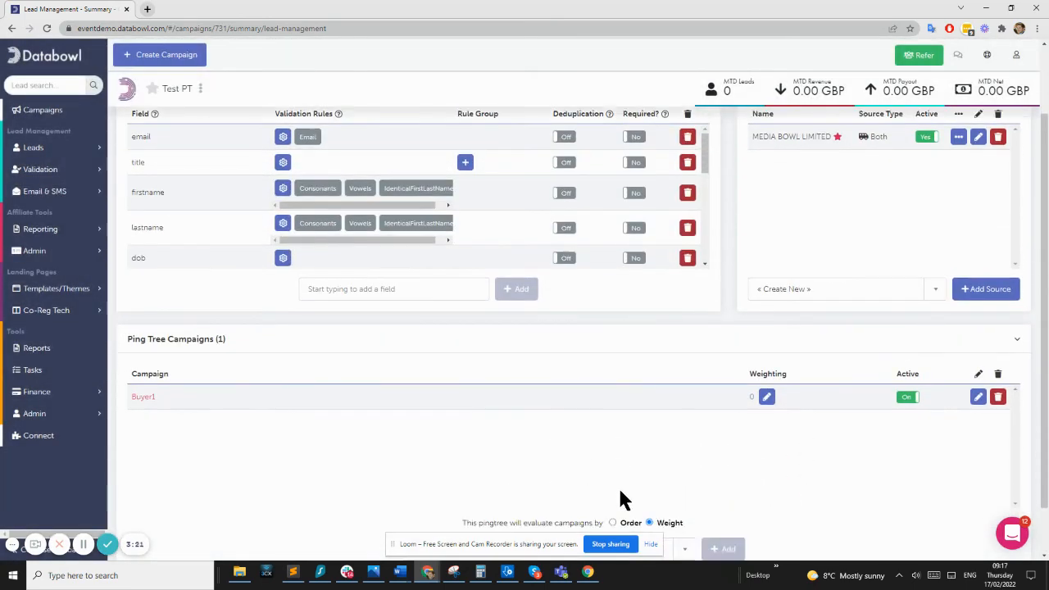
{"action": "scroll", "coordinate": [619, 491], "scroll_direction": "down", "scroll_amount": 1}
{"action": "left_click", "coordinate": [468, 496]}
{"action": "type", "text": "bu"}
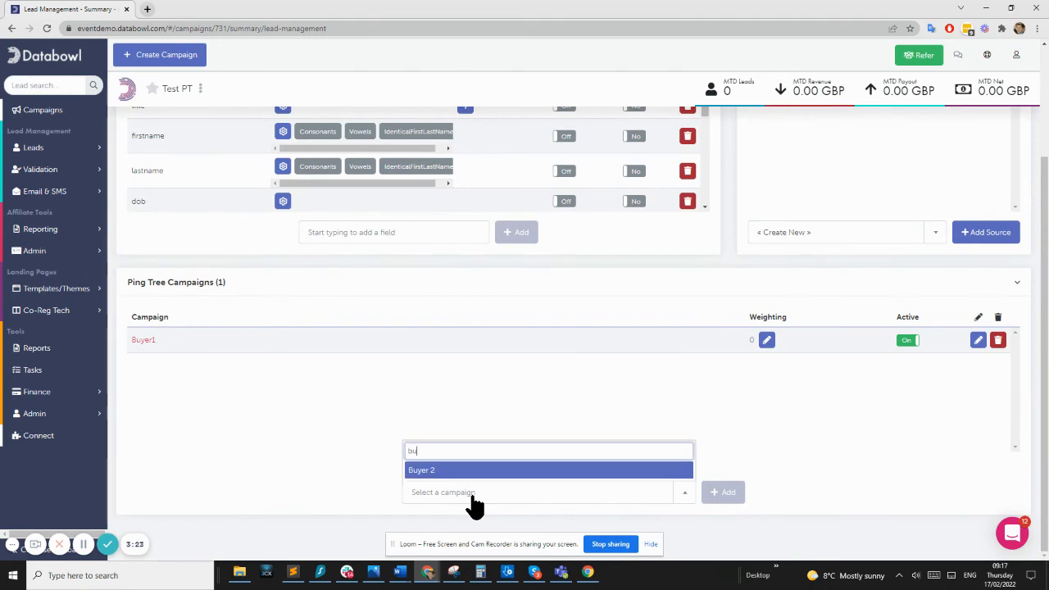
{"action": "left_click", "coordinate": [503, 471]}
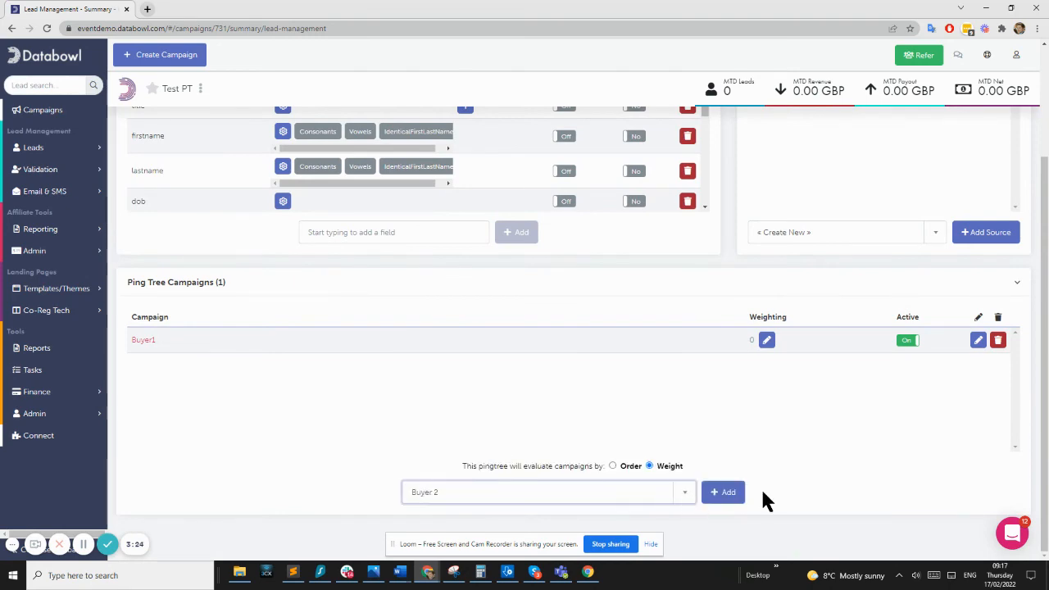
{"action": "left_click", "coordinate": [721, 495]}
{"action": "left_click", "coordinate": [812, 447]}
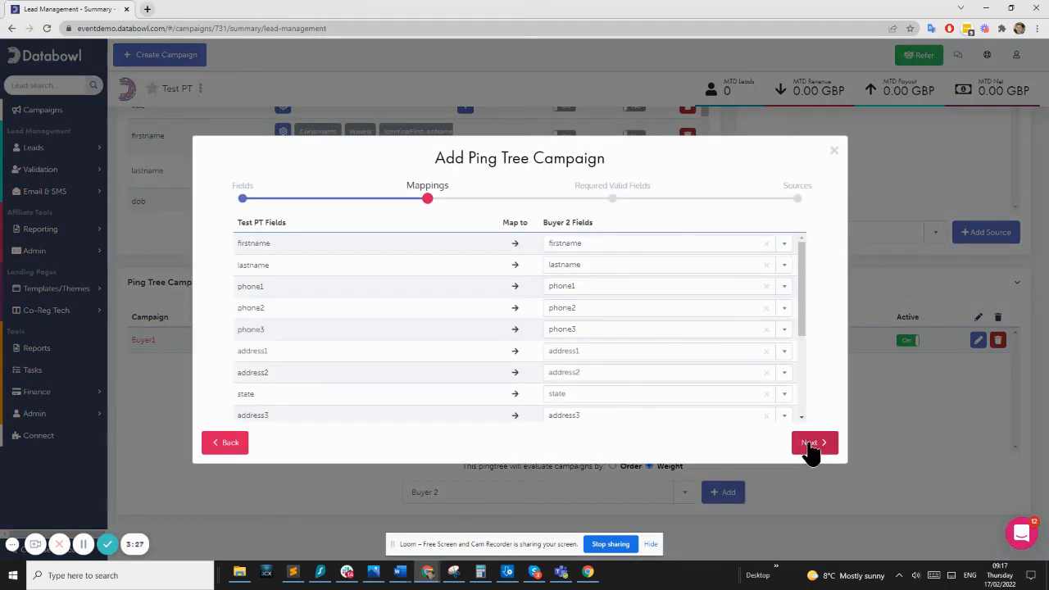
{"action": "left_click", "coordinate": [809, 448]}
{"action": "left_click", "coordinate": [730, 224]}
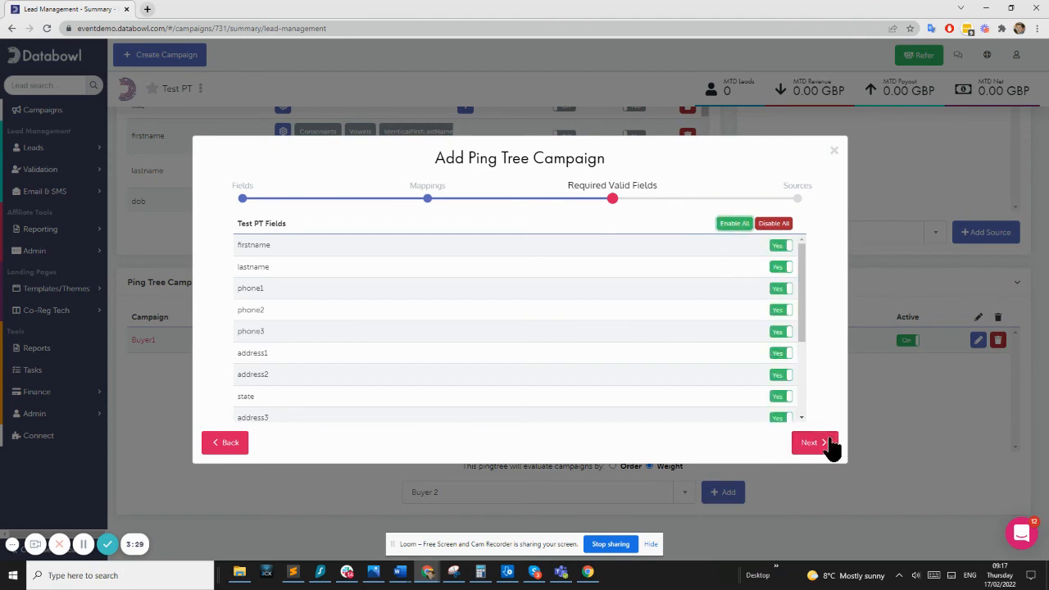
{"action": "left_click", "coordinate": [815, 444]}
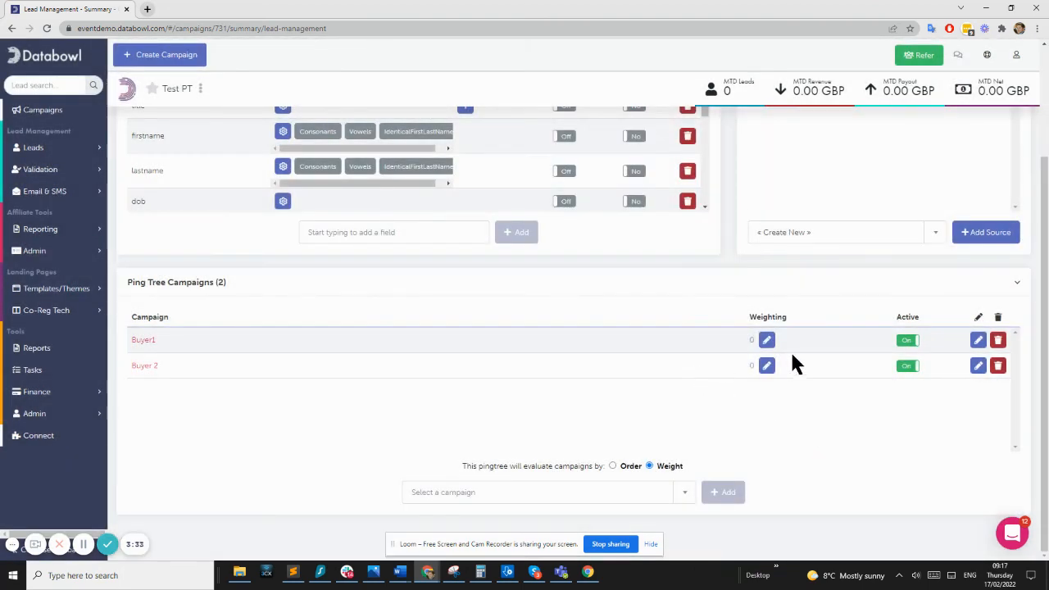
Set the weighting of both Buyer1 and Buyer 2 to 1 in the ping tree campaigns list.
{"action": "left_click", "coordinate": [767, 341]}
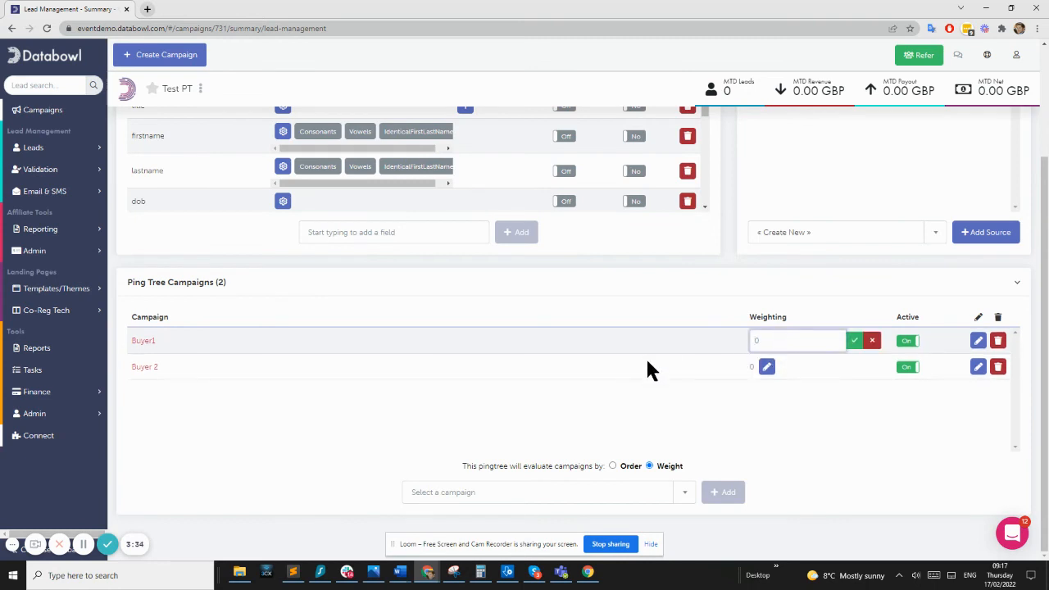
{"action": "type", "text": "1"}
{"action": "left_click", "coordinate": [854, 340]}
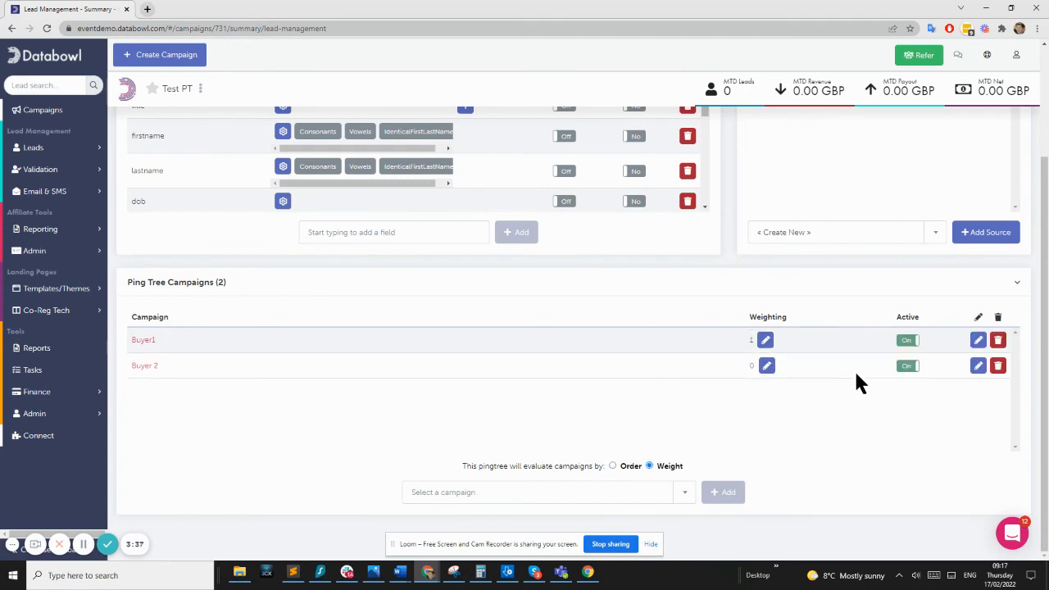
{"action": "left_click", "coordinate": [767, 366]}
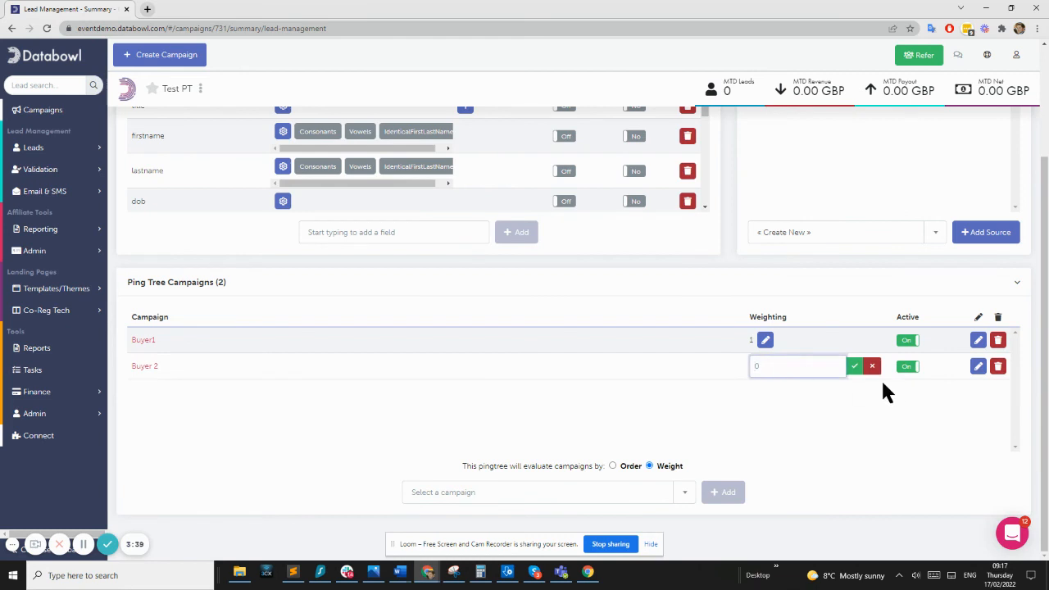
{"action": "type", "text": "1"}
{"action": "left_click", "coordinate": [855, 367]}
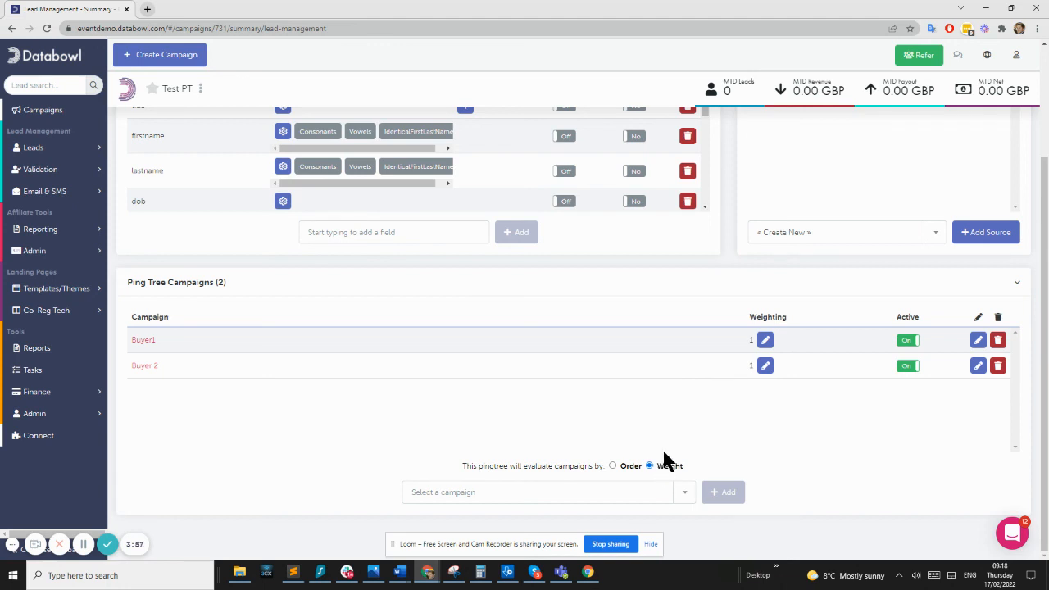
{"action": "scroll", "coordinate": [655, 344], "scroll_direction": "up", "scroll_amount": 2}
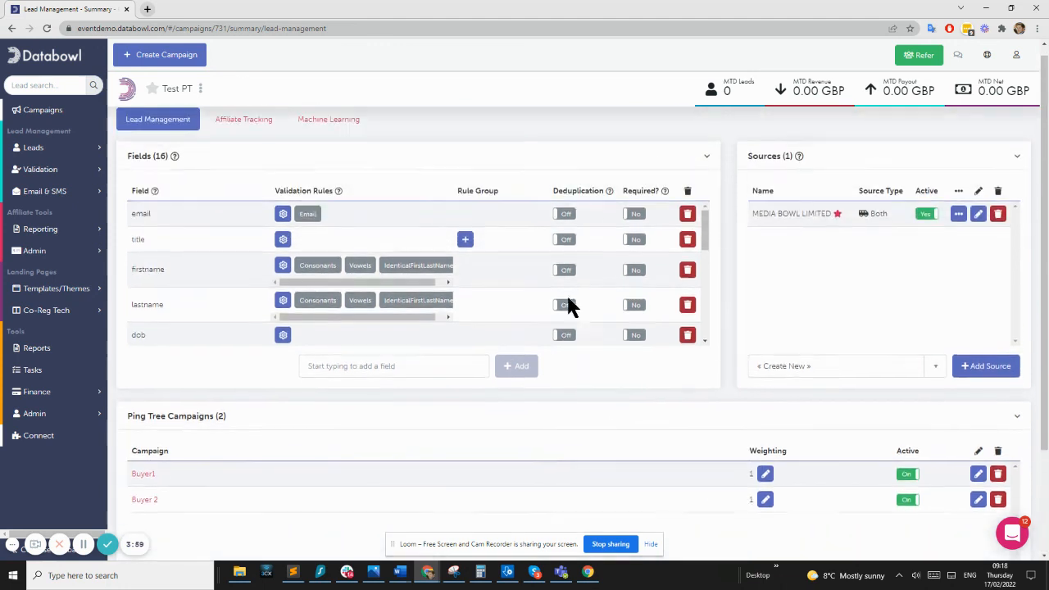